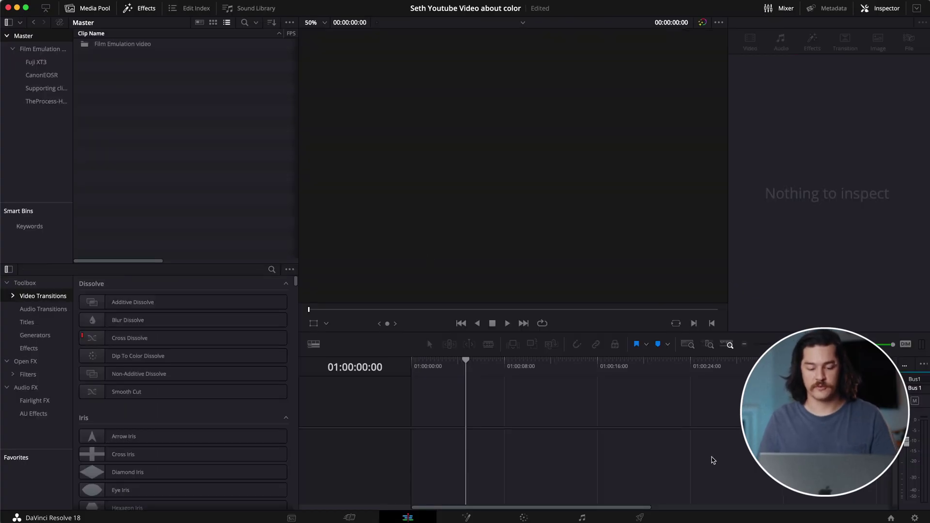
# Set the project's timeline resolution to 1920 x 1080 HD and the timeline frame rate to 23.976.
pyautogui.click(914, 518)
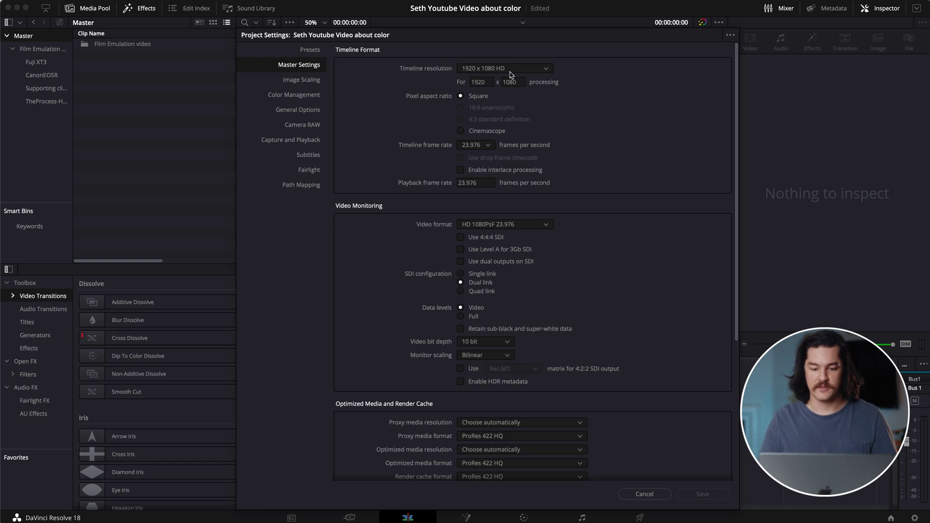
pyautogui.click(510, 72)
pyautogui.click(505, 133)
pyautogui.click(490, 145)
pyautogui.click(482, 185)
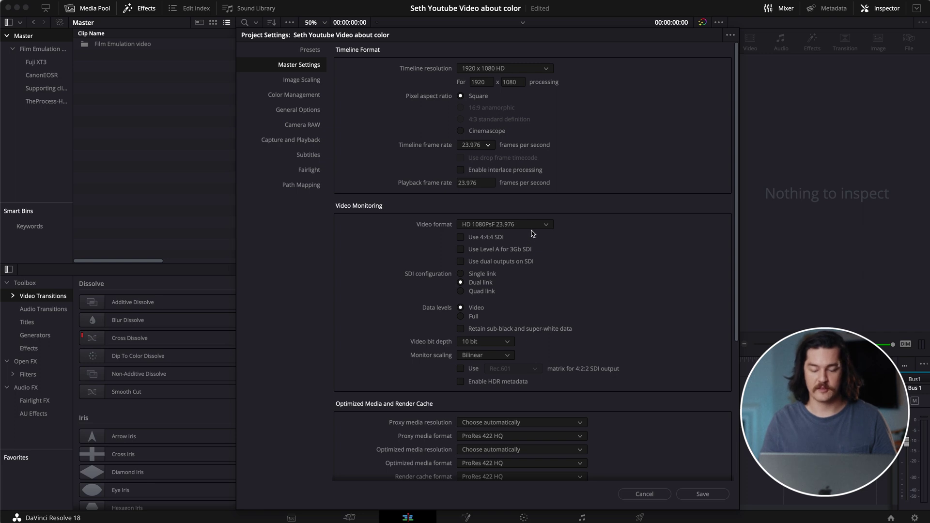
# Set the project's timeline color space to Rec.709 Gamma 2.4 in the color management settings.
pyautogui.click(322, 94)
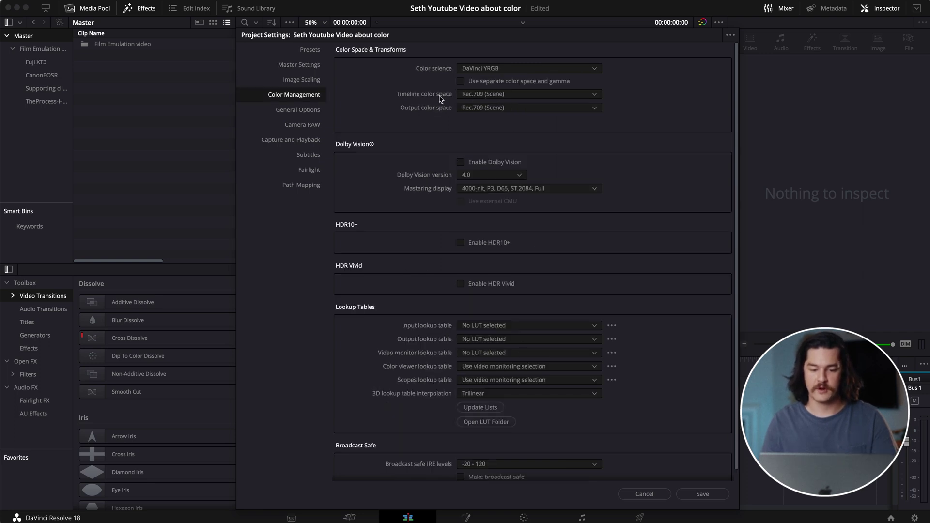
pyautogui.click(471, 99)
pyautogui.scroll(5, 504, 169)
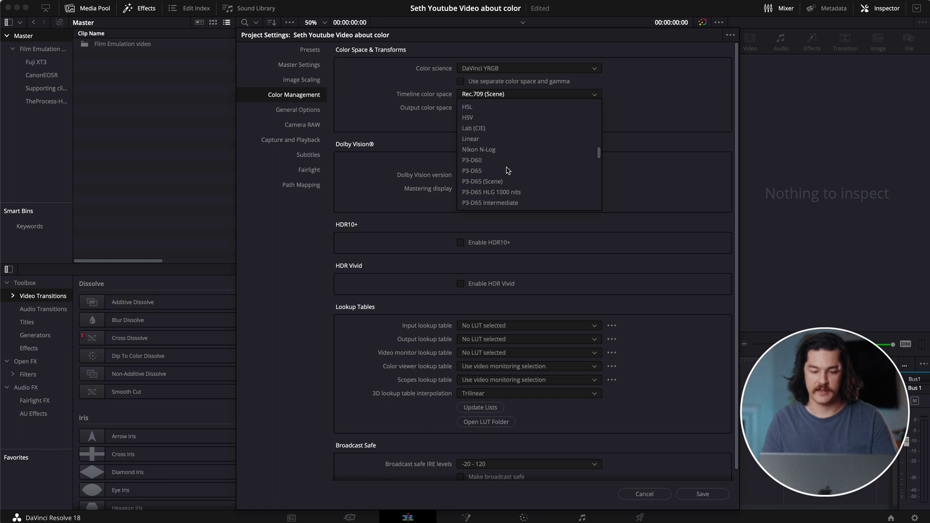
pyautogui.scroll(-8, 507, 170)
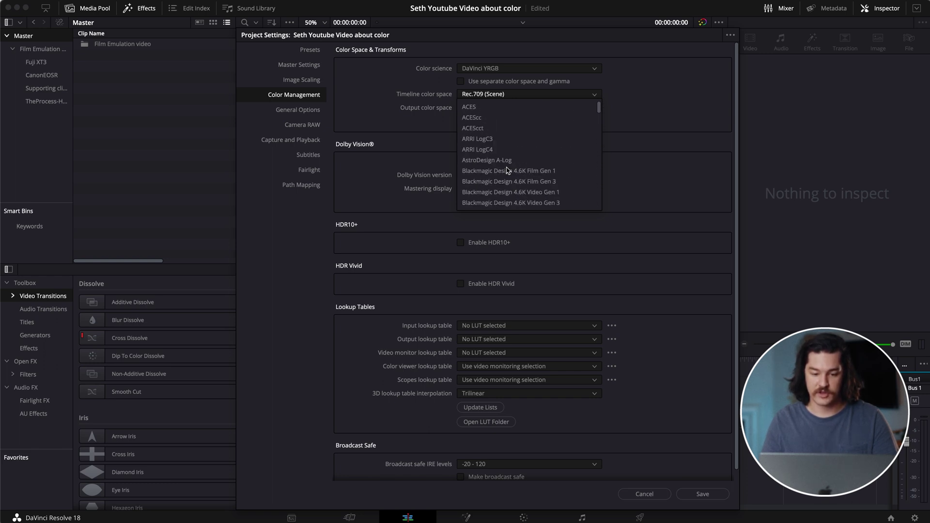
pyautogui.scroll(-4, 508, 170)
pyautogui.scroll(2, 507, 170)
pyautogui.scroll(5, 508, 170)
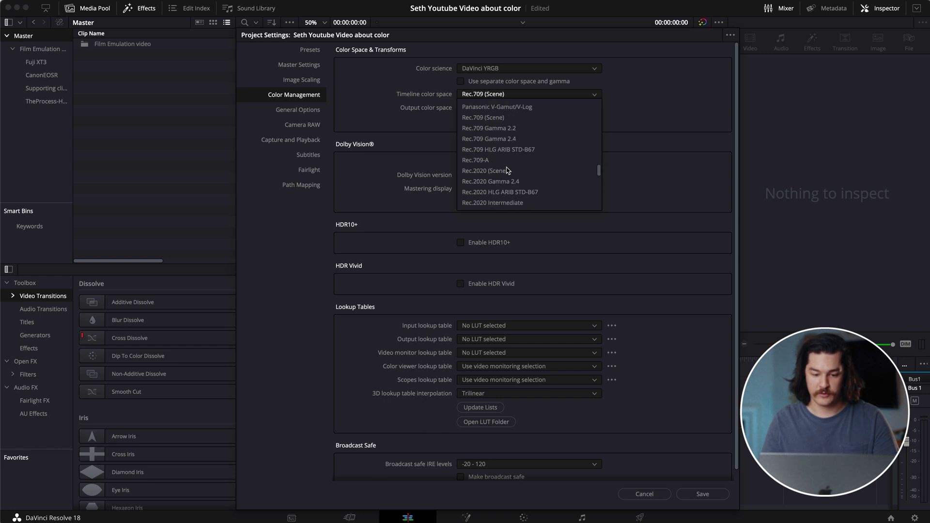
pyautogui.click(509, 138)
# Set the output color space to Rec.709 Gamma 2.4 and the 3D lookup table interpolation to Tetrahedral.
pyautogui.click(516, 108)
pyautogui.scroll(-3, 509, 184)
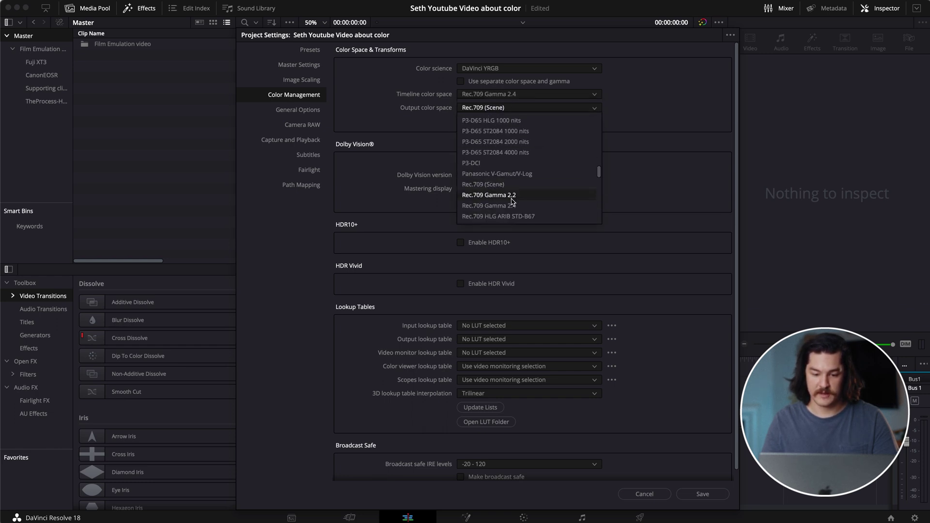
pyautogui.click(493, 206)
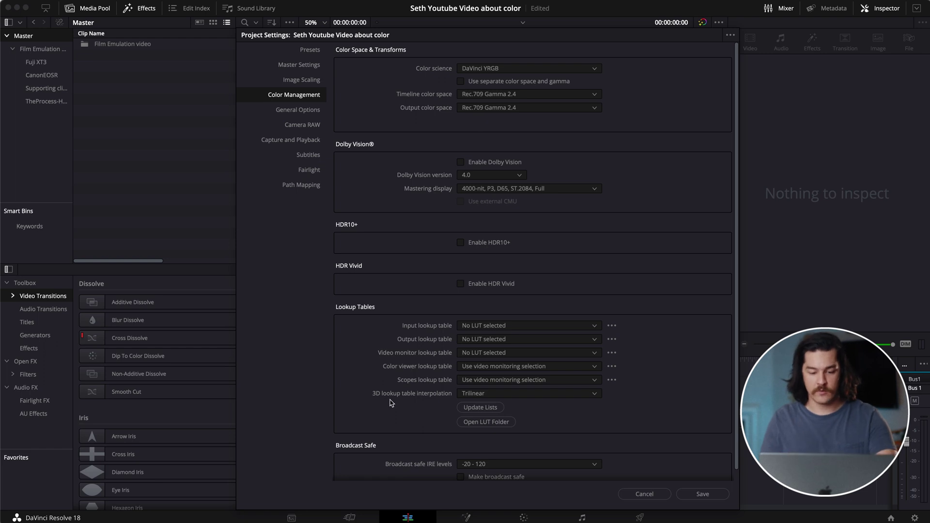
pyautogui.click(497, 394)
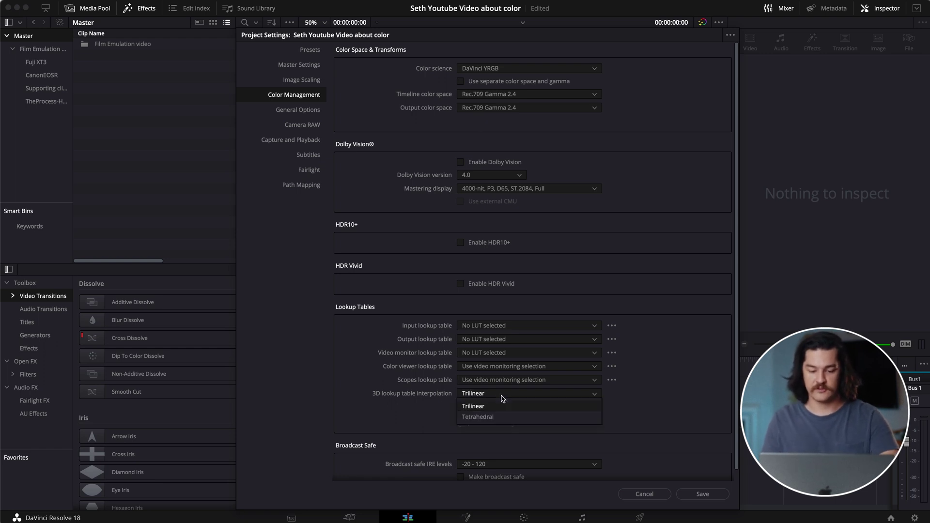
pyautogui.click(486, 418)
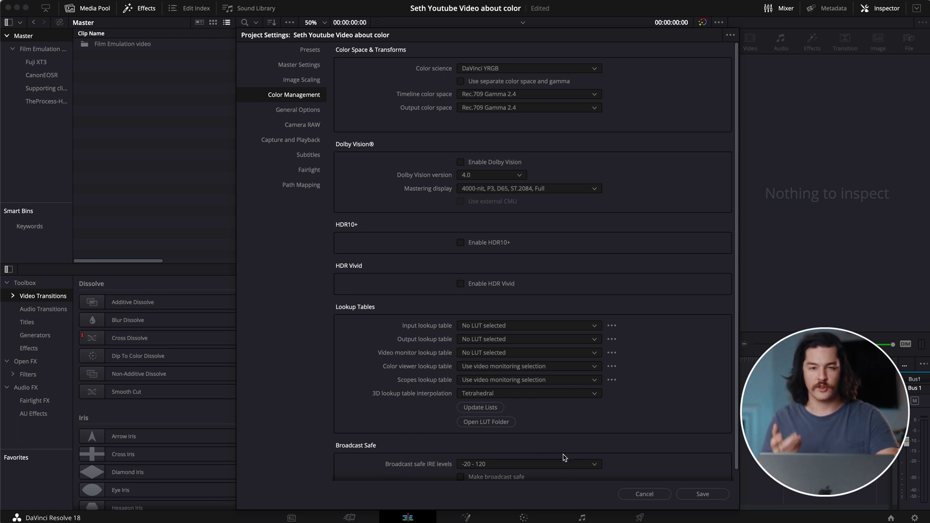
# Check the project presets and save the project settings.
pyautogui.click(307, 80)
pyautogui.click(307, 67)
pyautogui.click(309, 51)
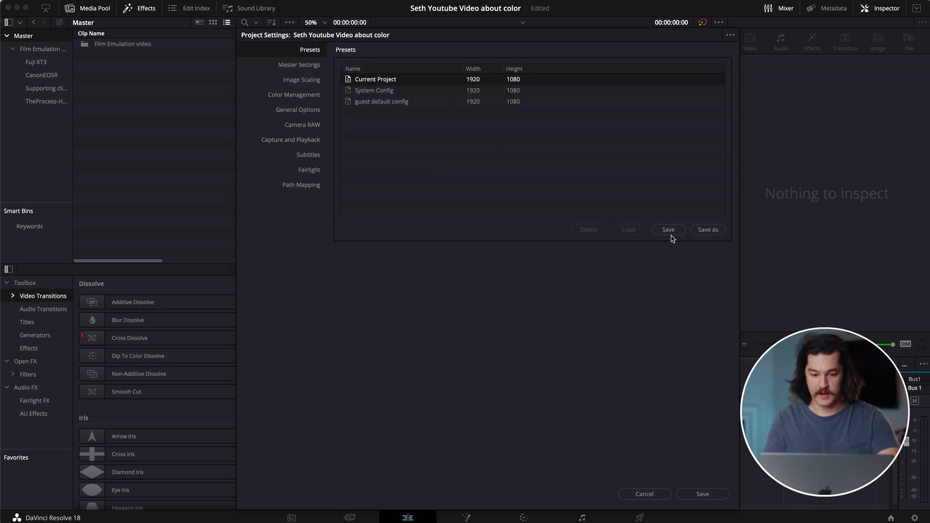
pyautogui.click(716, 494)
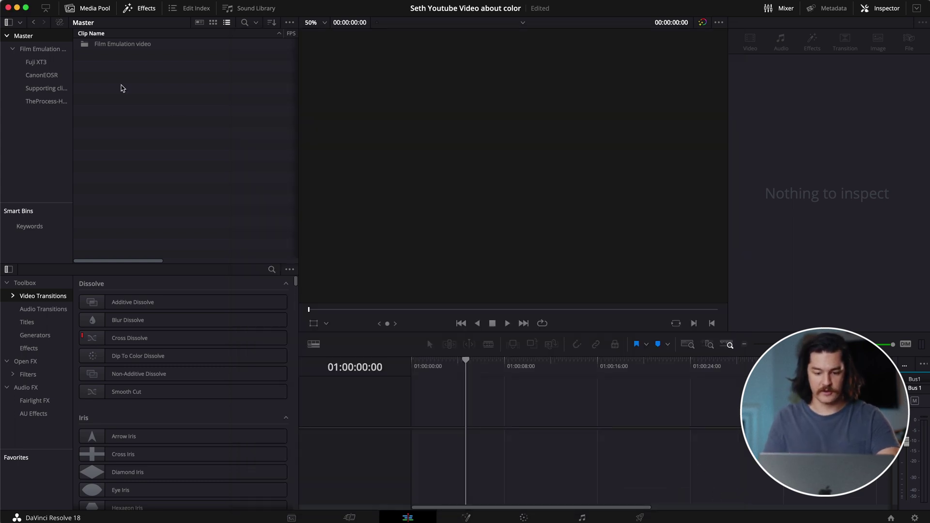
# Set the video frame rate of clip C2831.MP4 in the TheProcess-HippyLyss bin to 23.976 in its clip attributes.
pyautogui.click(46, 101)
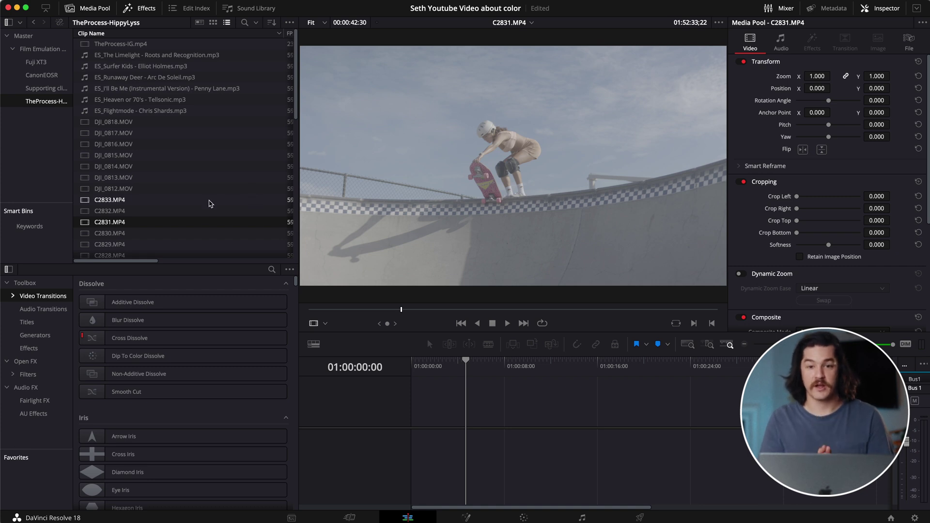
pyautogui.rightClick(174, 226)
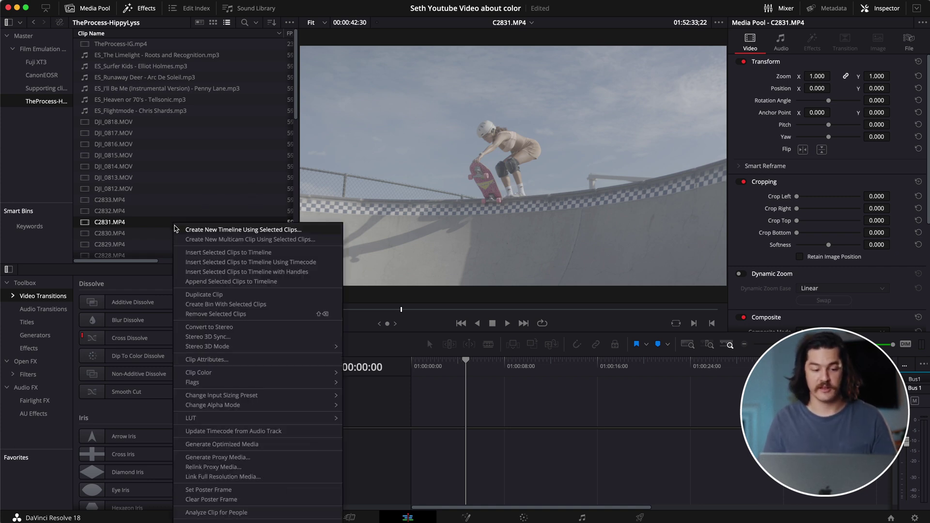
pyautogui.click(248, 363)
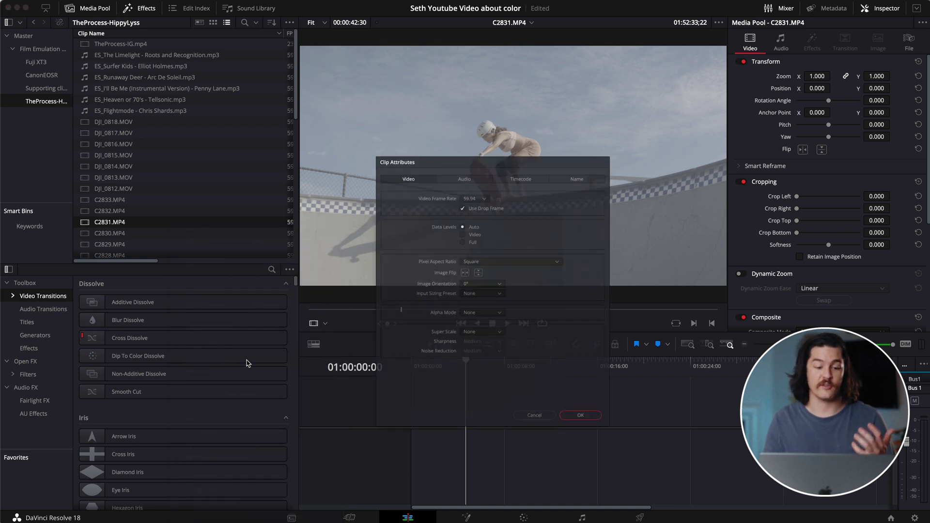
pyautogui.click(489, 177)
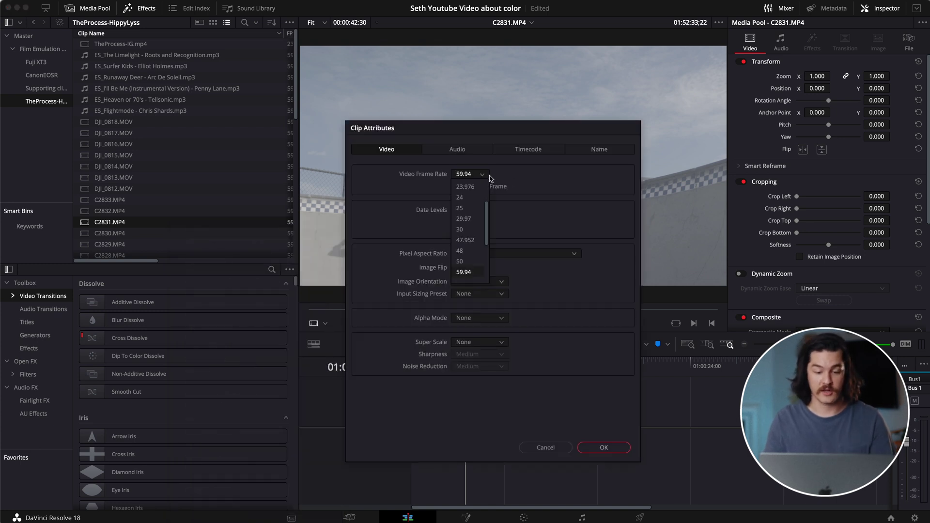
pyautogui.click(465, 187)
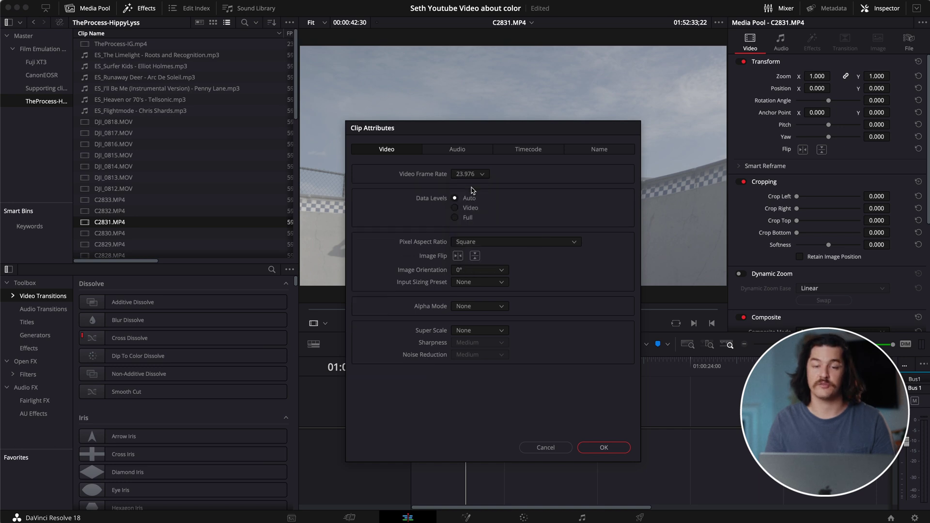
pyautogui.click(603, 447)
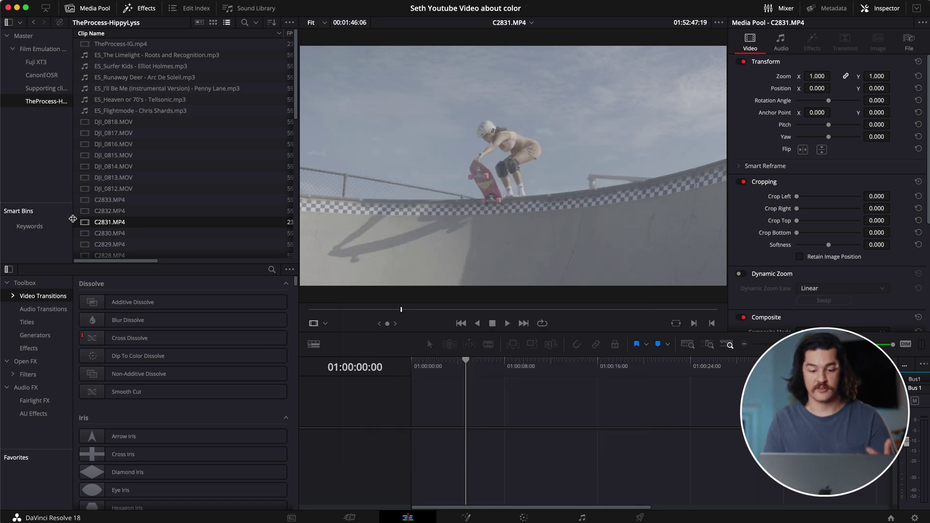
# Place C2831.MP4 at the start of a new timeline and delete only its audio.
pyautogui.moveTo(110, 222); pyautogui.dragTo(448, 414)
pyautogui.click(511, 457)
pyautogui.keyDown('alt'); pyautogui.click(512, 457); pyautogui.keyUp('alt')
pyautogui.press('Delete')
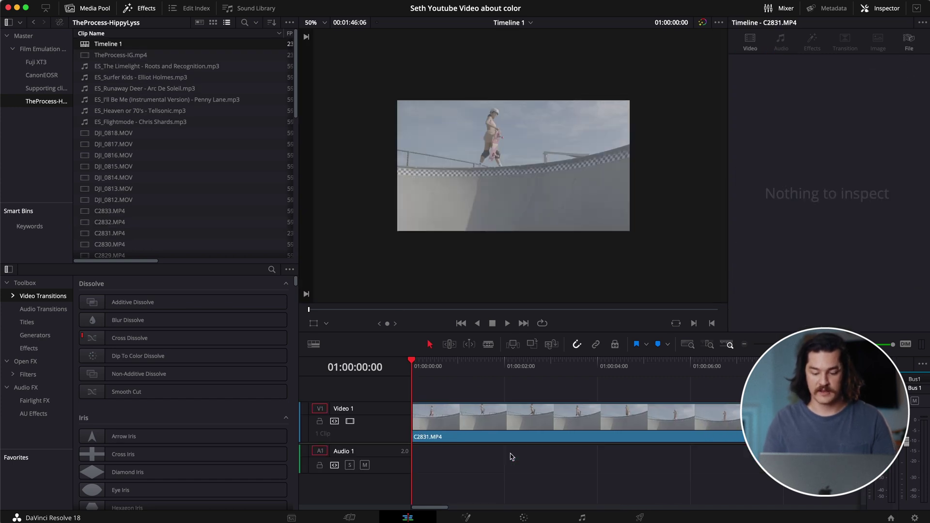
# Switch to the Color page, hide the LUT browser and label the first node NR.
pyautogui.click(523, 518)
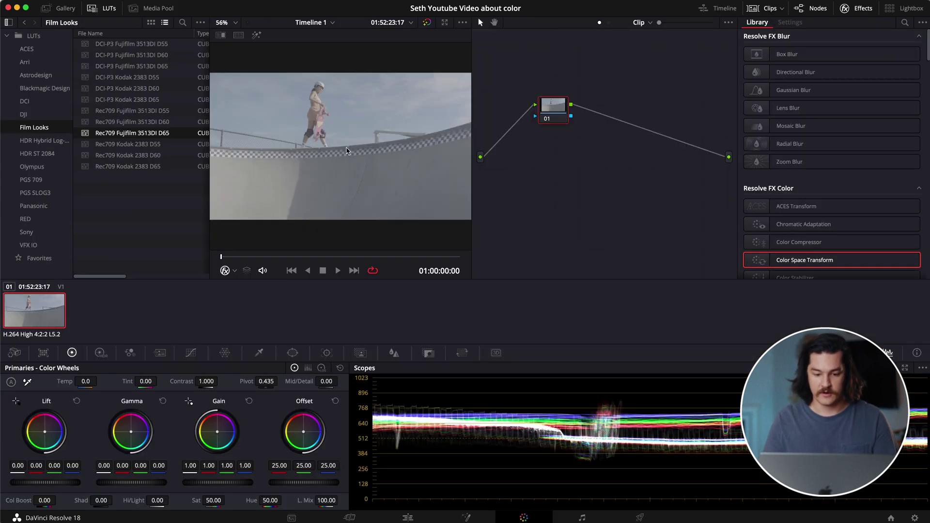
pyautogui.click(98, 10)
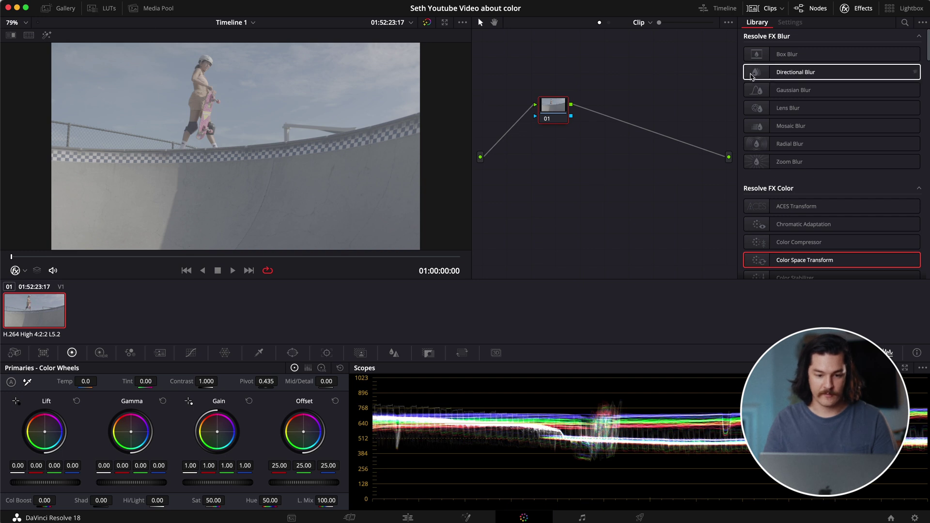
pyautogui.moveTo(555, 115); pyautogui.dragTo(521, 110)
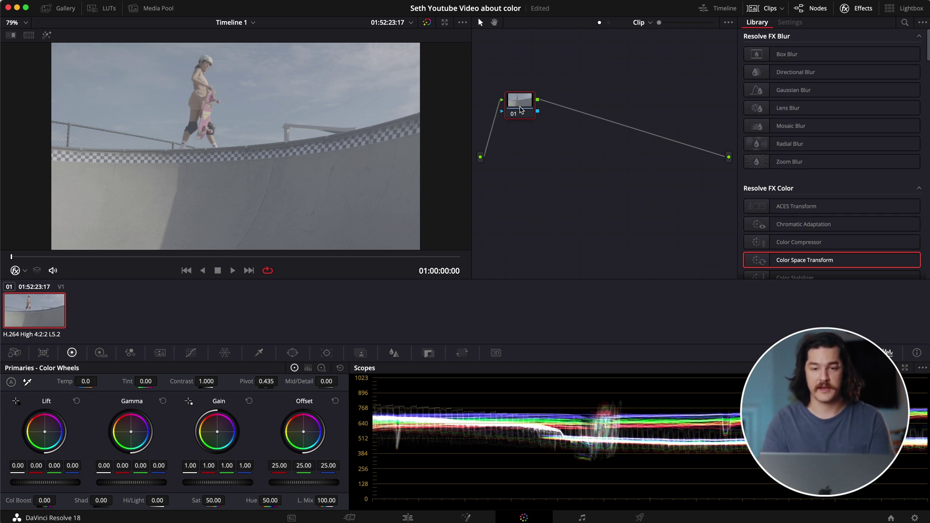
pyautogui.write('NR')
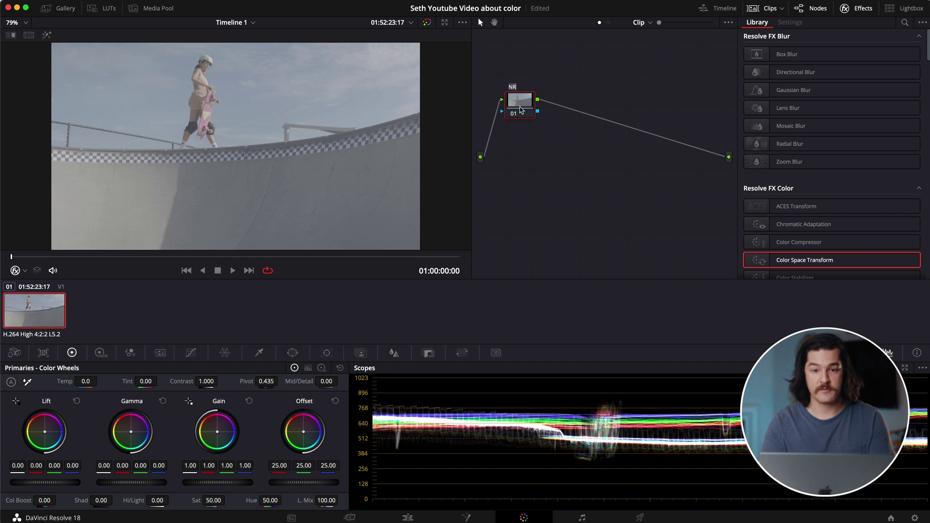
# Add four serial nodes after NR, labelled Highlights, Exposure, WB and CST.
pyautogui.hotkey('alt', 's')
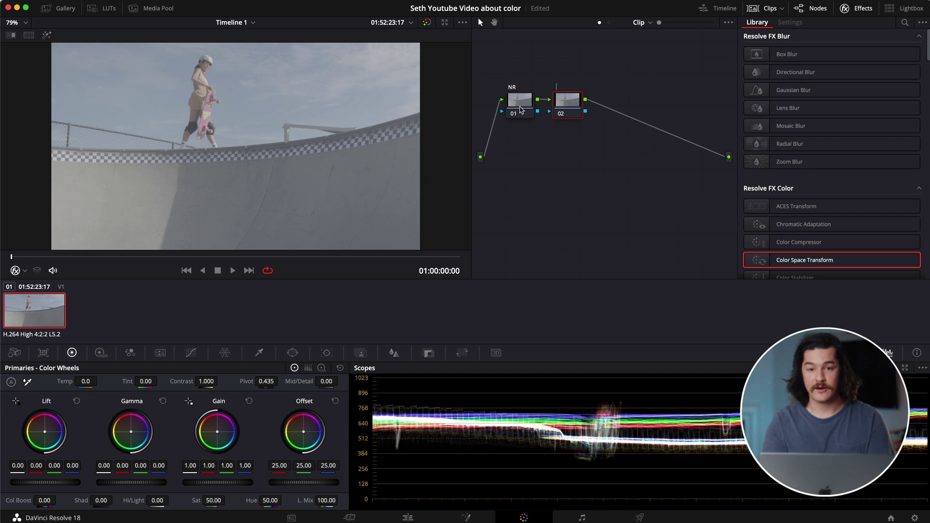
pyautogui.write('Highlights')
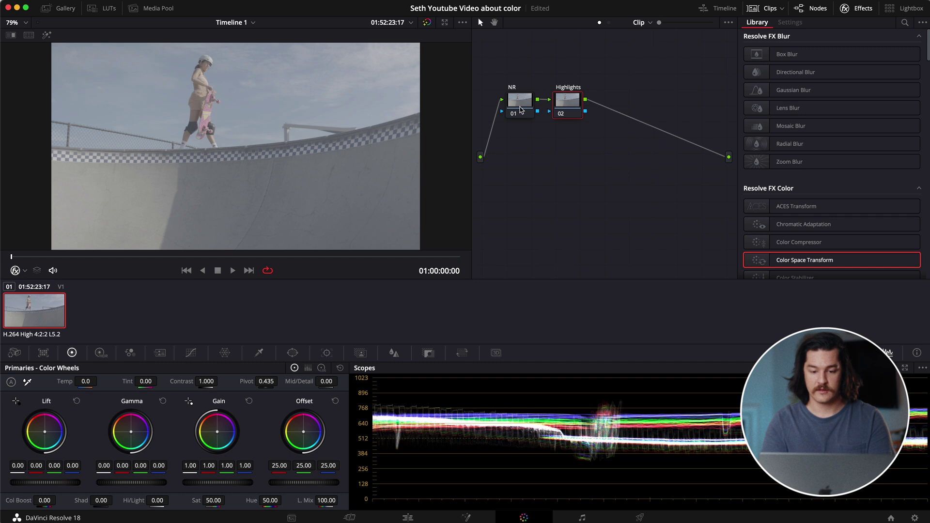
pyautogui.hotkey('alt', 's')
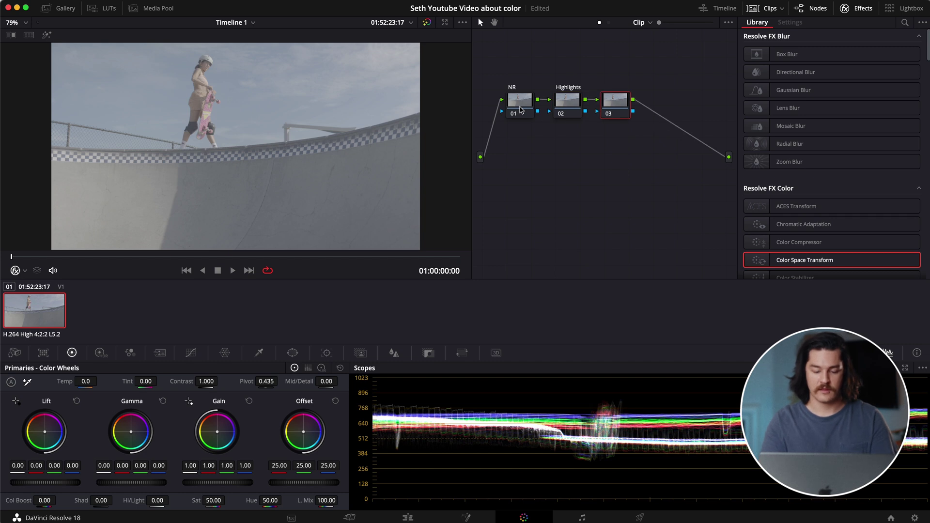
pyautogui.write('Exposure')
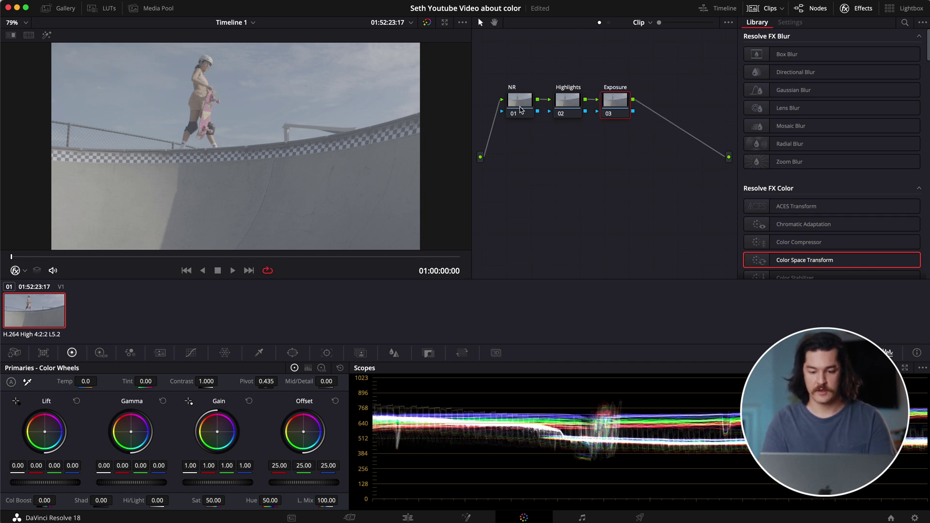
pyautogui.hotkey('alt', 's')
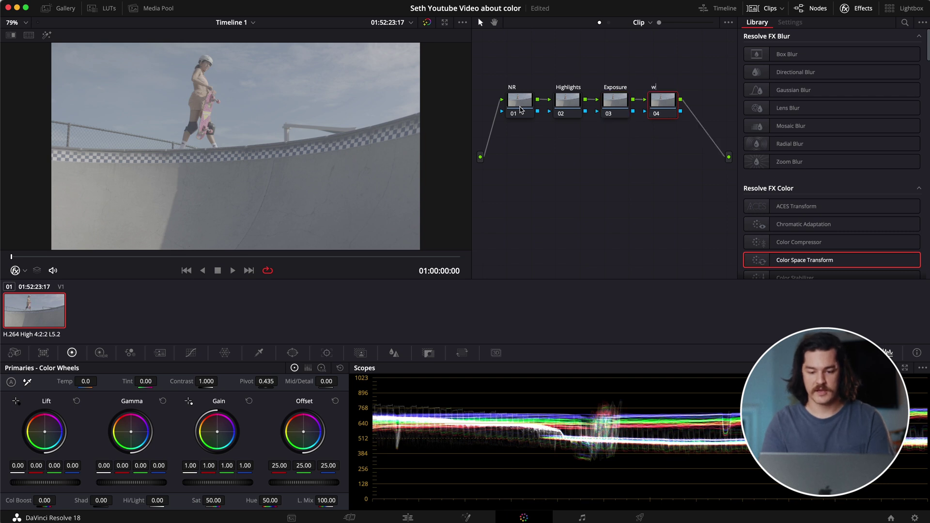
pyautogui.hotkey('alt', 's')
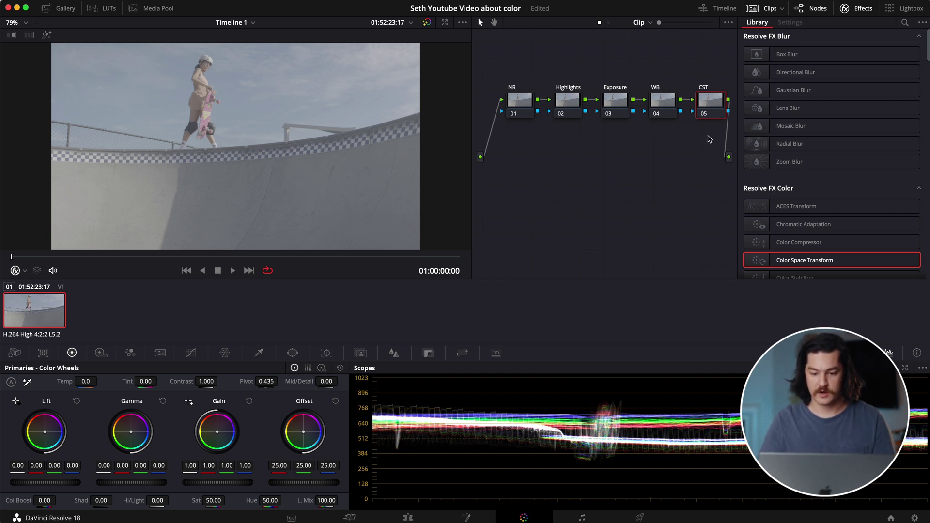
# Add a serial node labelled LUT after CST and place it in a second row beneath the NR node.
pyautogui.hotkey('alt', 'o')
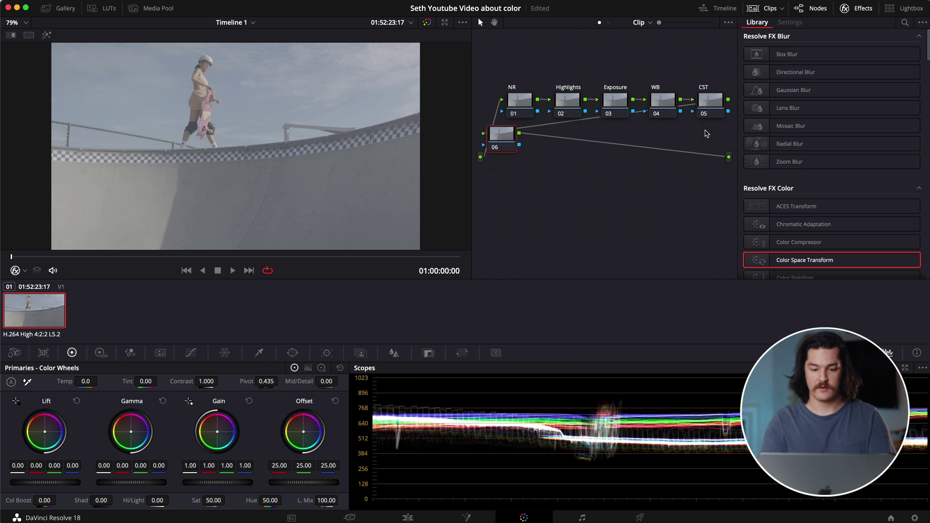
pyautogui.write('LUT')
pyautogui.moveTo(504, 135); pyautogui.dragTo(513, 168)
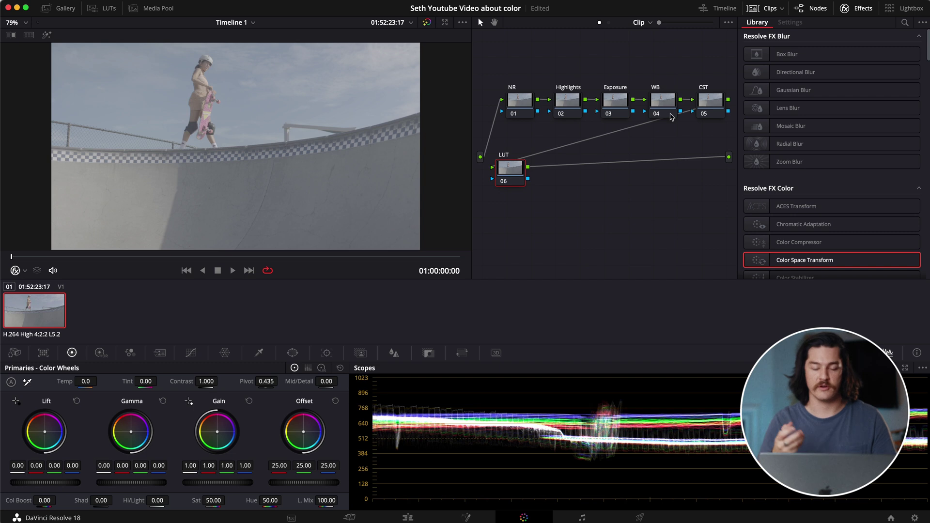
# Apply the Color Space Transform effect to the CST node and set its input color space to Sony S-Gamut3.
pyautogui.click(710, 110)
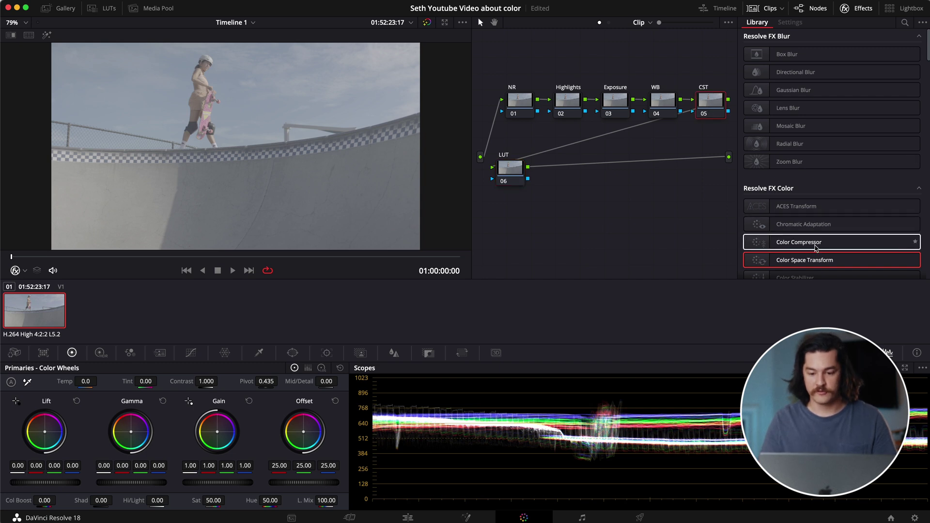
pyautogui.moveTo(819, 262); pyautogui.dragTo(710, 109)
pyautogui.click(838, 65)
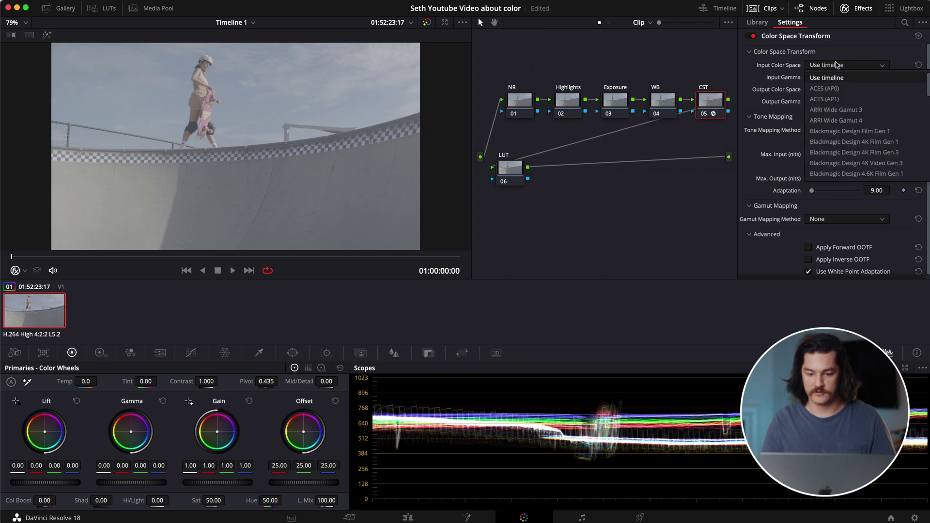
pyautogui.scroll(-5, 858, 141)
pyautogui.scroll(-5, 858, 141)
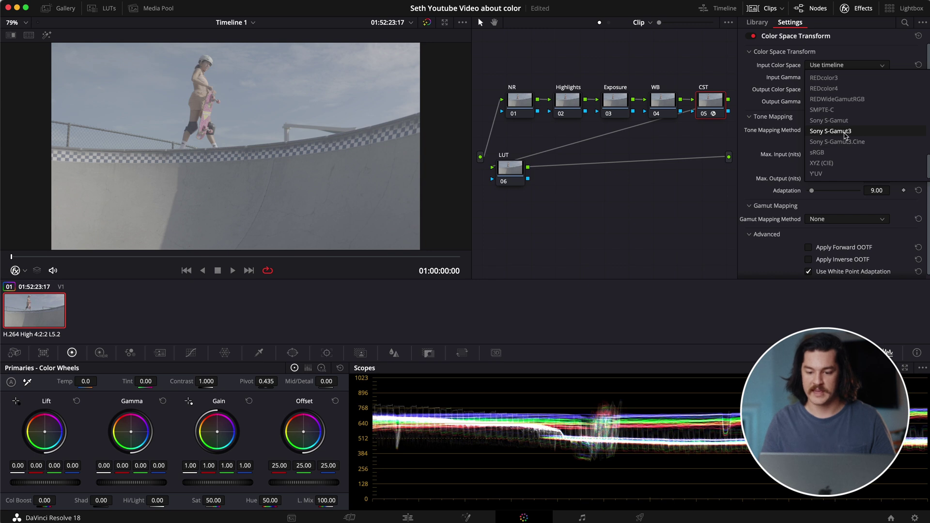
pyautogui.click(846, 132)
# Set the CST node's Color Space Transform input gamma to Sony S-Log3.
pyautogui.click(829, 79)
pyautogui.scroll(-5, 831, 87)
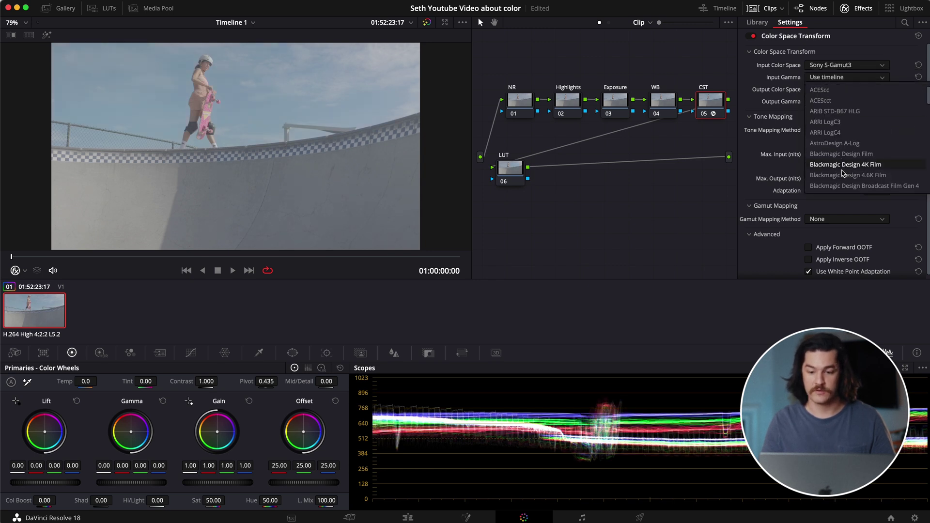
pyautogui.scroll(-5, 845, 179)
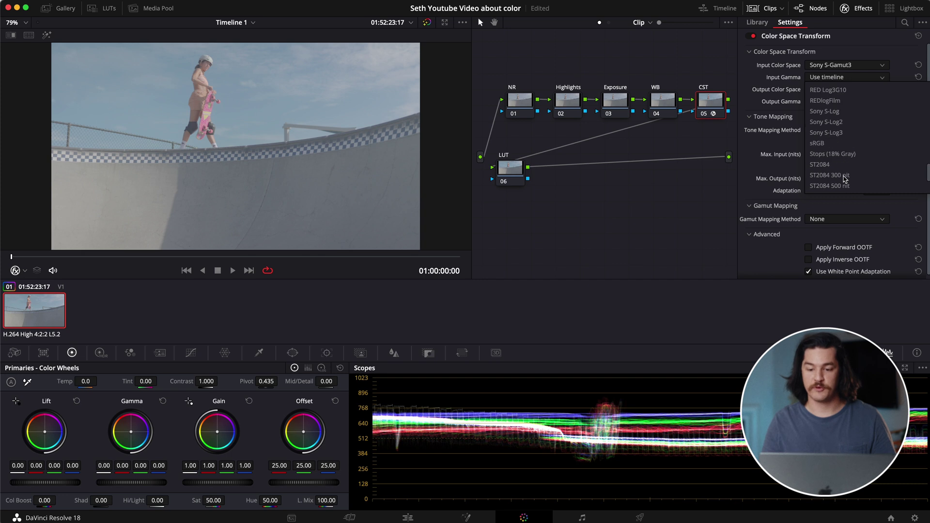
pyautogui.scroll(-5, 844, 179)
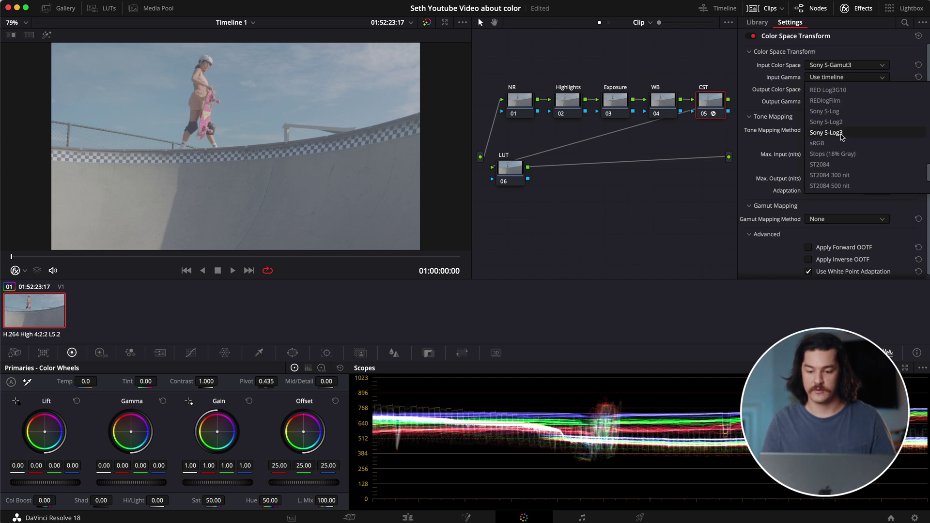
pyautogui.click(843, 132)
# Reposition the image in the viewer and scrub the clip to 01:00:24:23.
pyautogui.moveTo(222, 92); pyautogui.dragTo(271, 104)
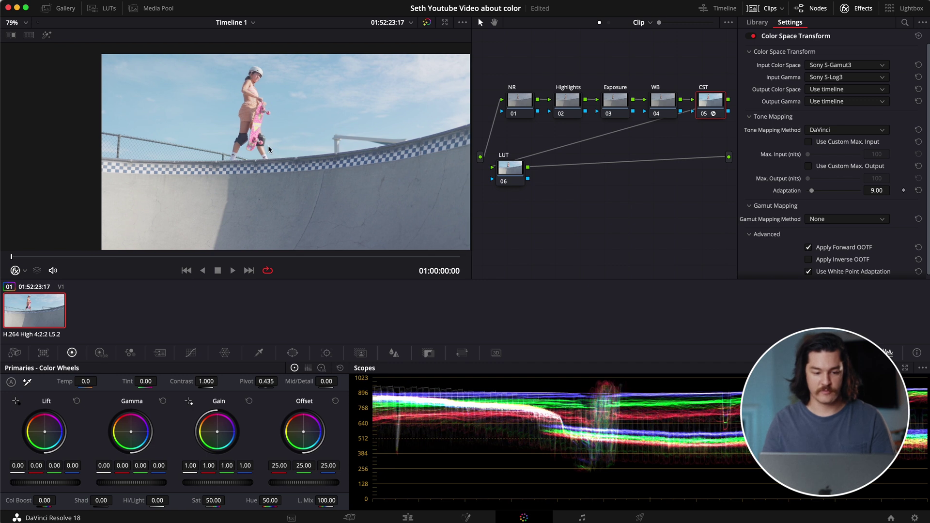
pyautogui.press('space')
pyautogui.moveTo(169, 257); pyautogui.dragTo(117, 258)
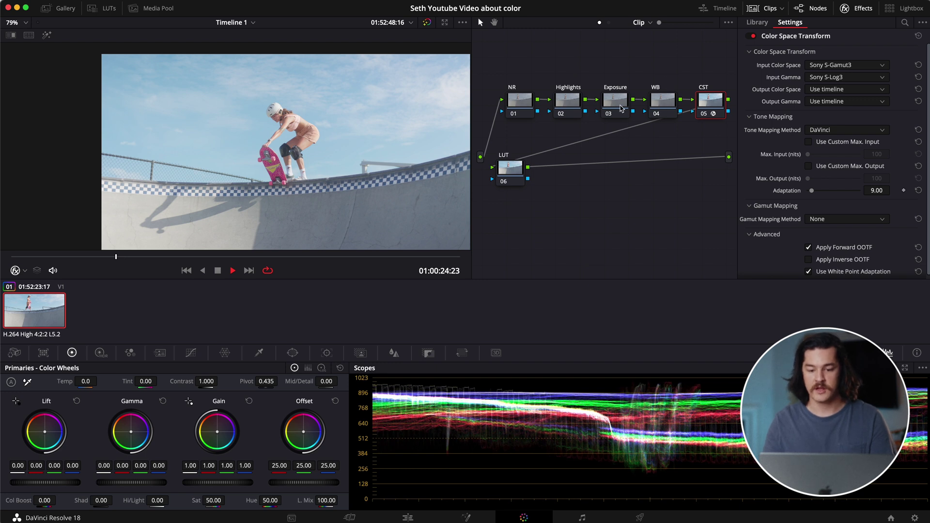
# Float the scopes beside the color wheels and lower the Exposure node's offset to 10.40.
pyautogui.click(621, 108)
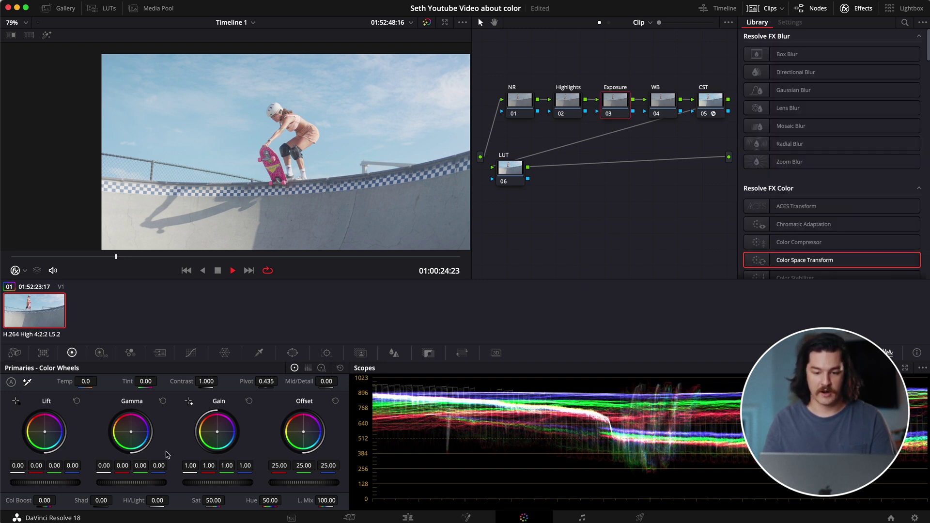
pyautogui.click(905, 368)
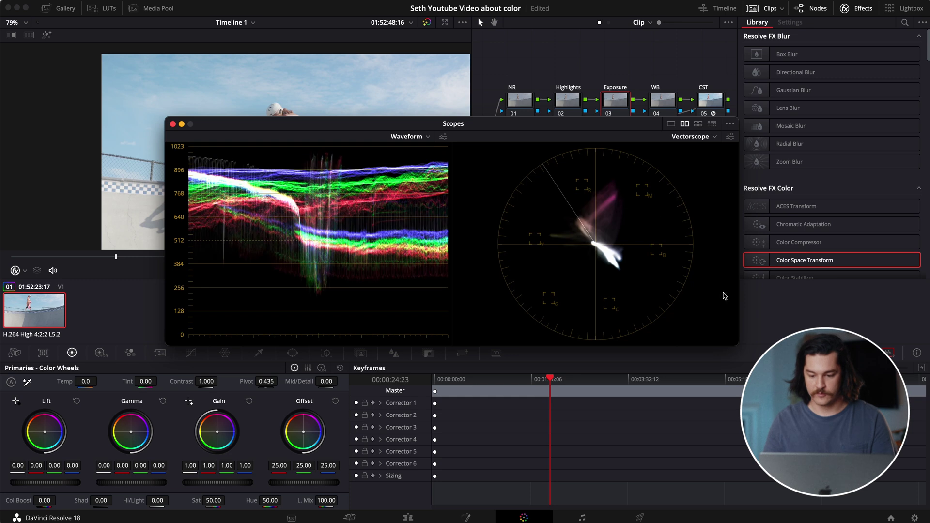
pyautogui.moveTo(562, 137); pyautogui.dragTo(758, 271)
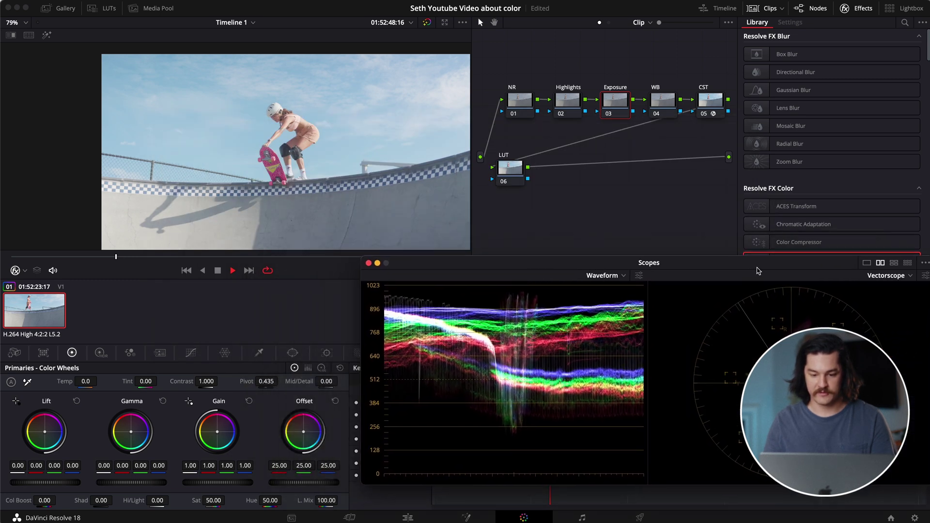
pyautogui.moveTo(305, 483); pyautogui.dragTo(269, 483)
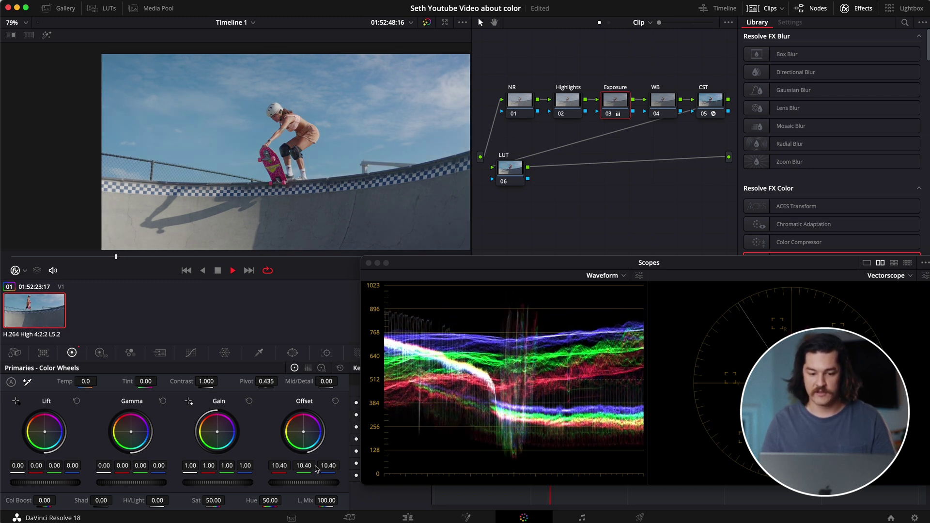
# Apply the Rec709 Fujifilm 3513DI D60 film look to the LUT node and shift that node slightly along its row.
pyautogui.click(569, 98)
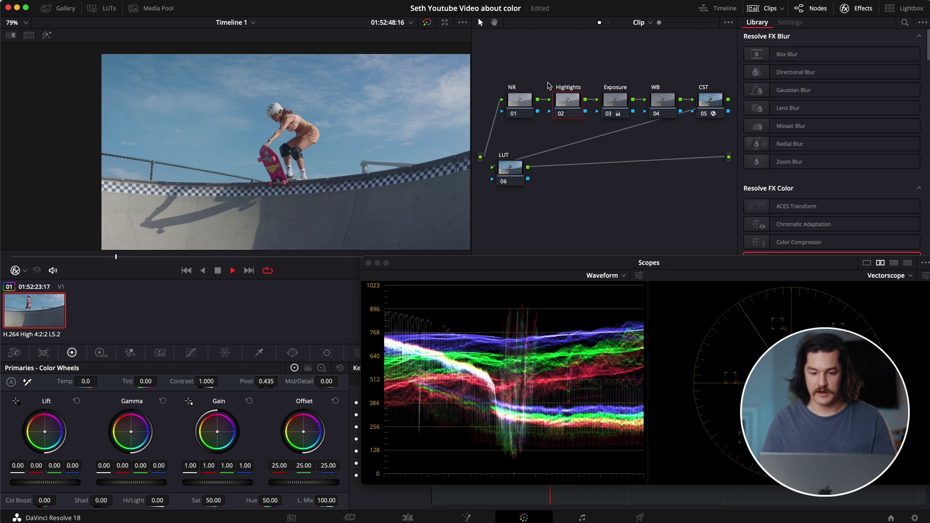
pyautogui.click(511, 173)
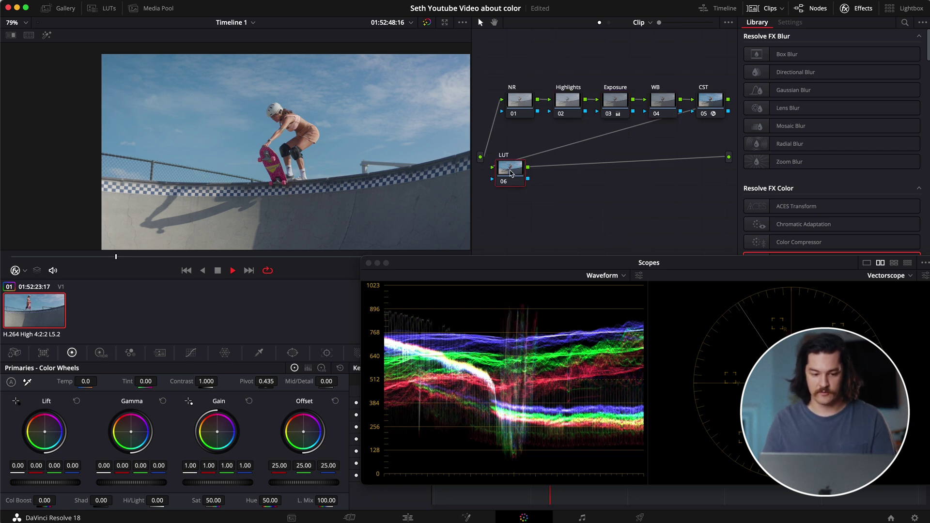
pyautogui.click(101, 8)
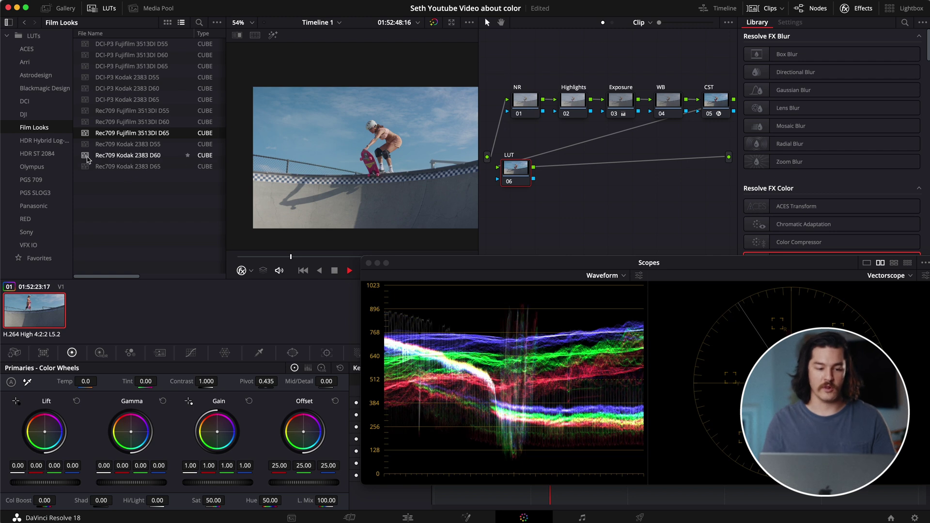
pyautogui.click(168, 22)
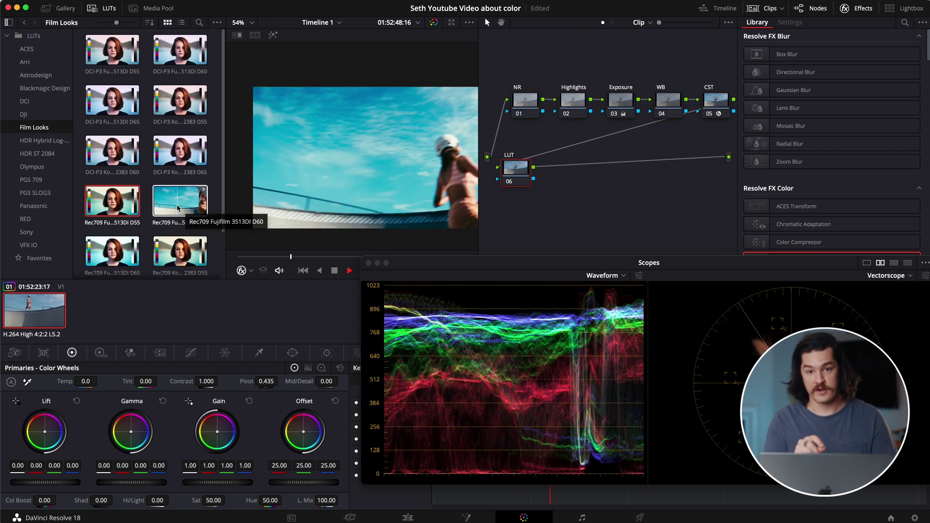
pyautogui.doubleClick(179, 208)
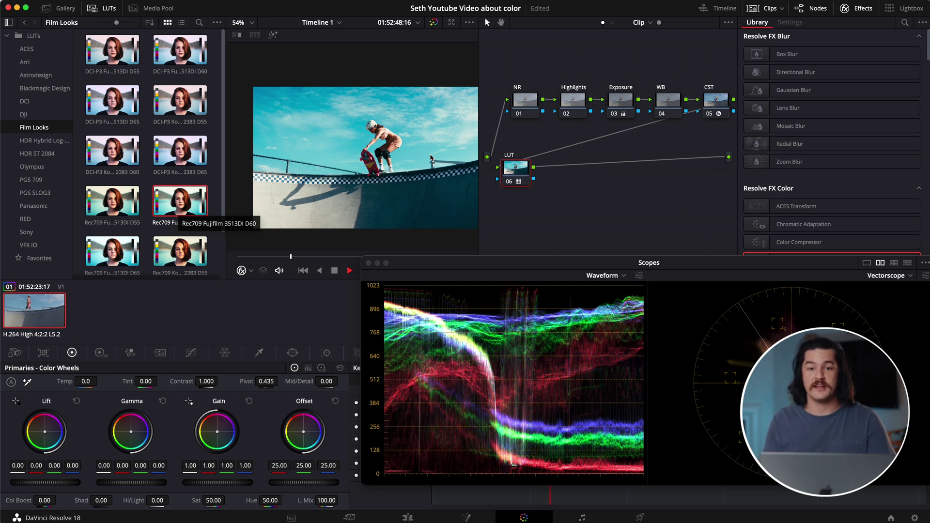
pyautogui.moveTo(517, 177); pyautogui.dragTo(563, 172)
# Set the CST node's output color space to Rec.709 and its output gamma to Cineon Film Log.
pyautogui.click(713, 103)
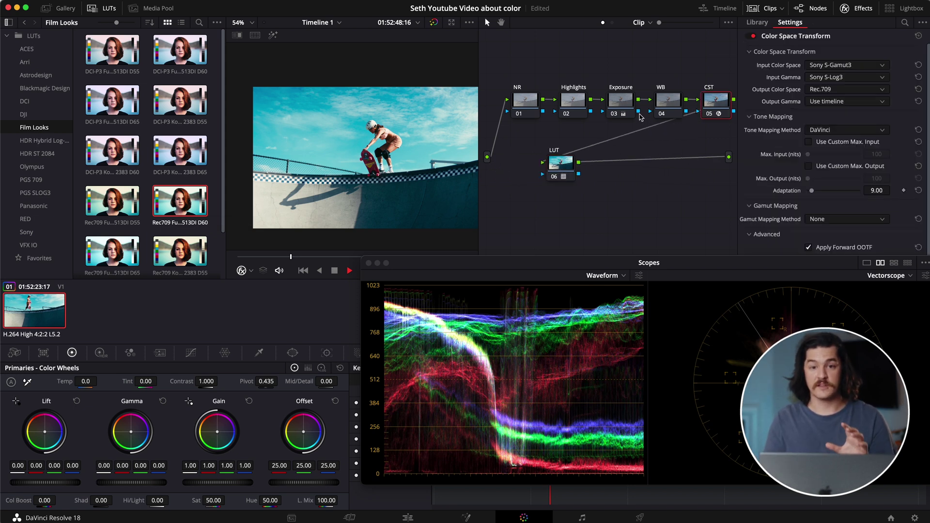
pyautogui.click(836, 89)
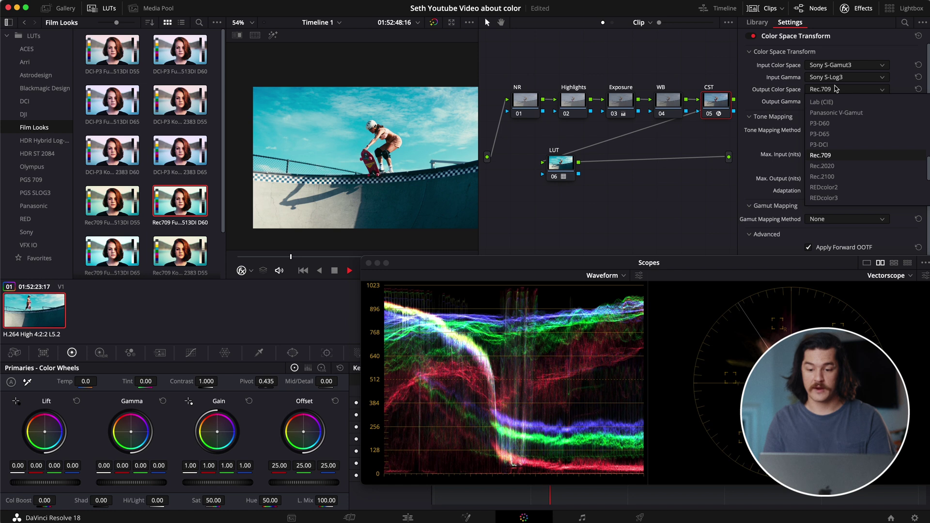
pyautogui.click(834, 155)
pyautogui.click(833, 102)
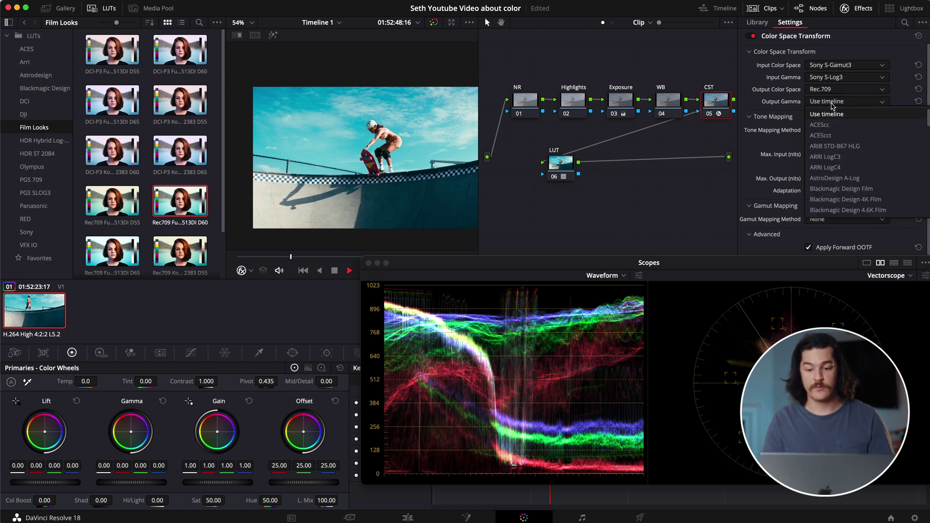
pyautogui.scroll(-5, 834, 151)
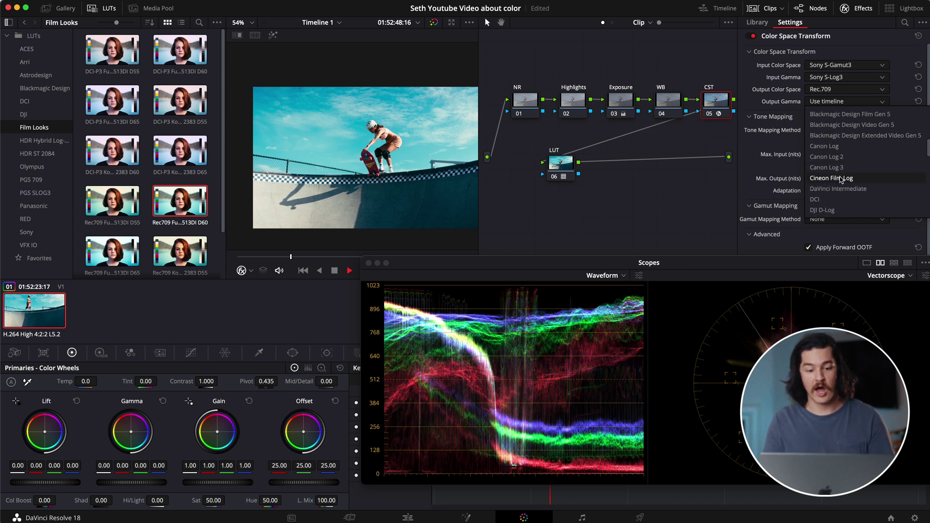
pyautogui.click(841, 178)
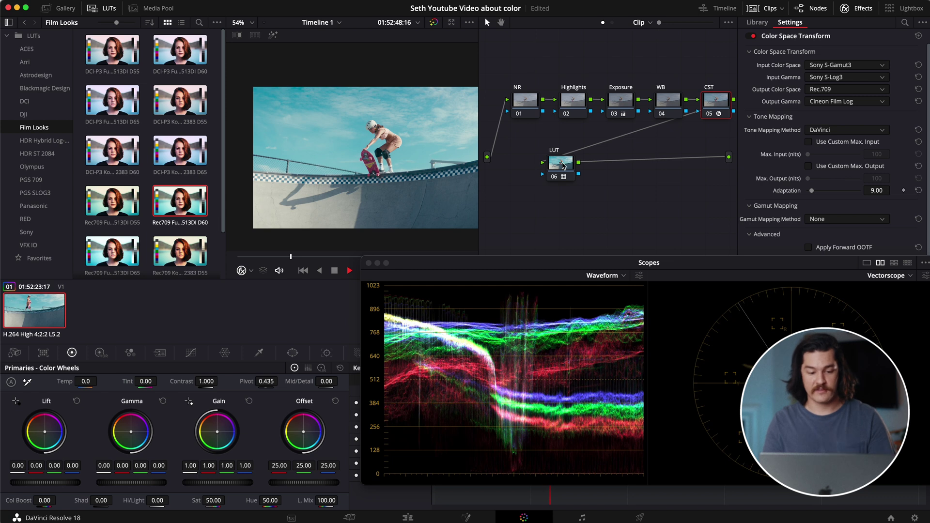
# Lower the Exposure node's offset slightly further while checking the waveform.
pyautogui.click(629, 97)
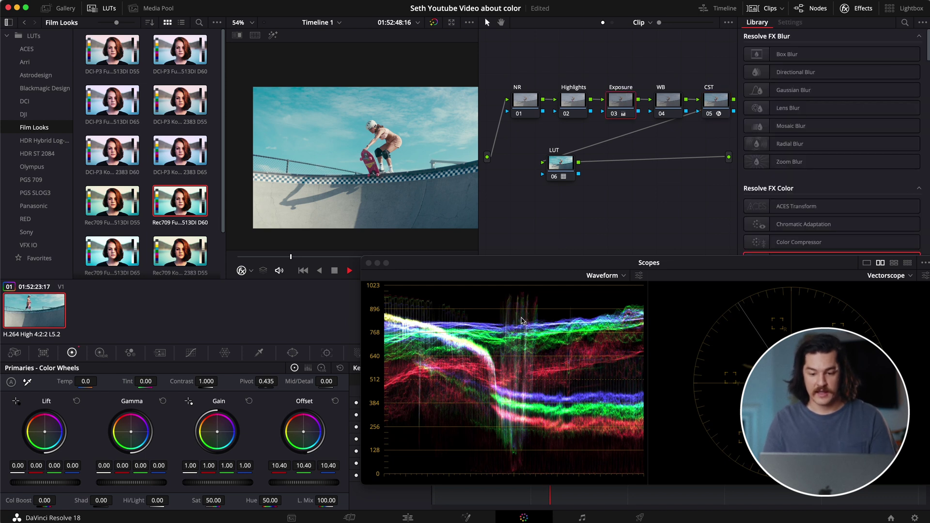
pyautogui.moveTo(293, 482)
pyautogui.mouseDown()
pyautogui.moveTo(332, 482)
pyautogui.moveTo(276, 482)
pyautogui.mouseUp()
pyautogui.moveTo(662, 303); pyautogui.dragTo(248, 329)
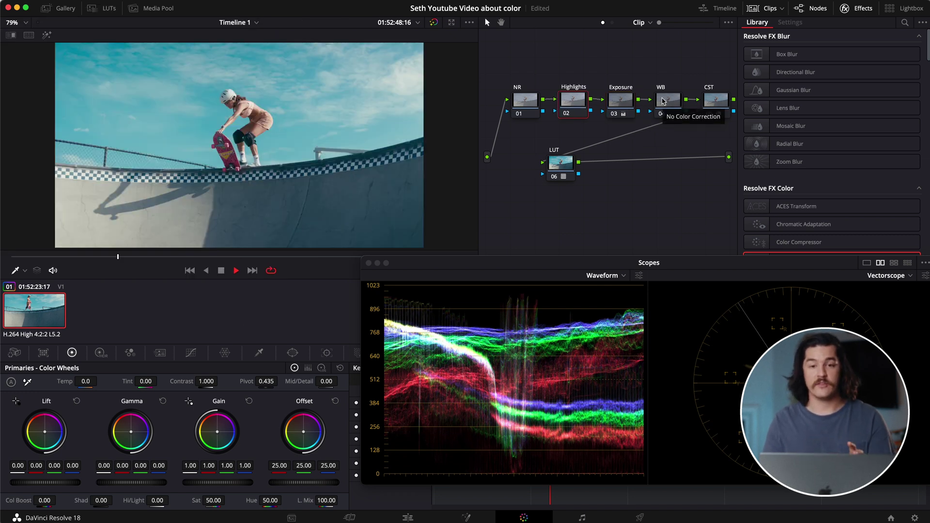
# Adjust the white balance on the WB node with the offset color wheel.
pyautogui.click(668, 103)
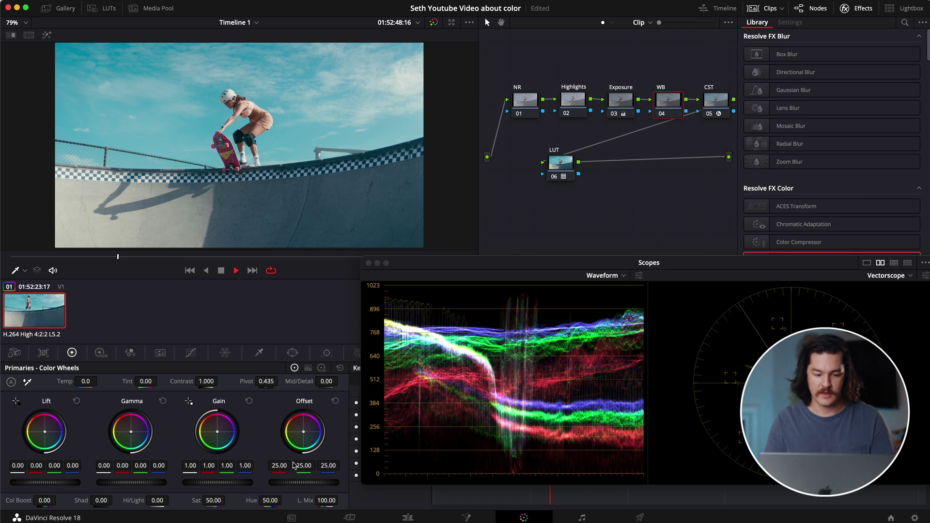
pyautogui.moveTo(304, 431); pyautogui.dragTo(303, 431)
pyautogui.doubleClick(304, 433)
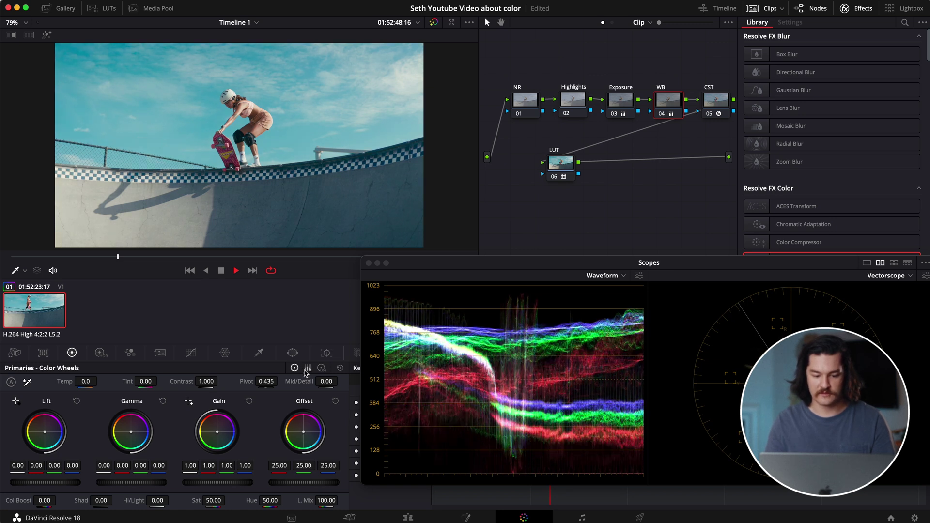
pyautogui.moveTo(303, 432); pyautogui.dragTo(369, 475)
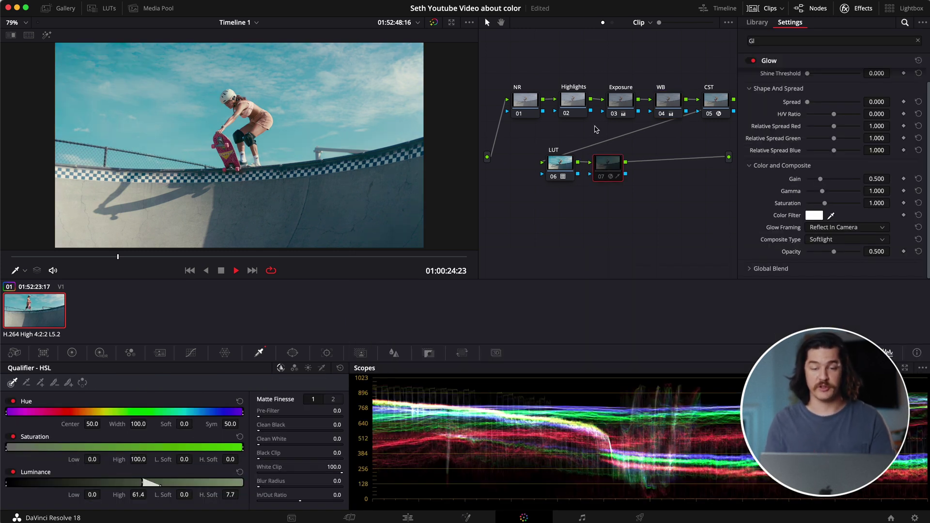
# Move the glow node farther from the LUT node and set its qualifier's luminance high to 60.8.
pyautogui.moveTo(604, 178); pyautogui.dragTo(642, 174)
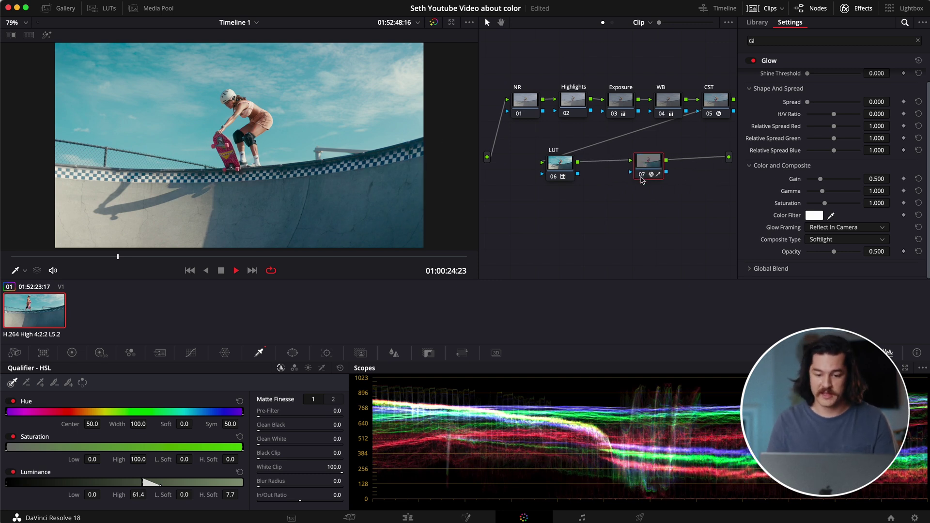
pyautogui.moveTo(142, 483); pyautogui.dragTo(141, 483)
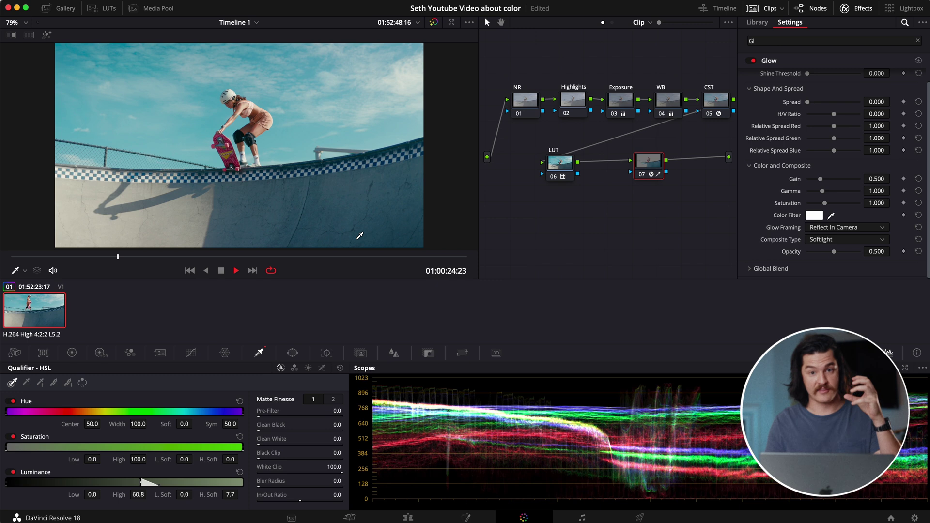
pyautogui.scroll(1, 833, 99)
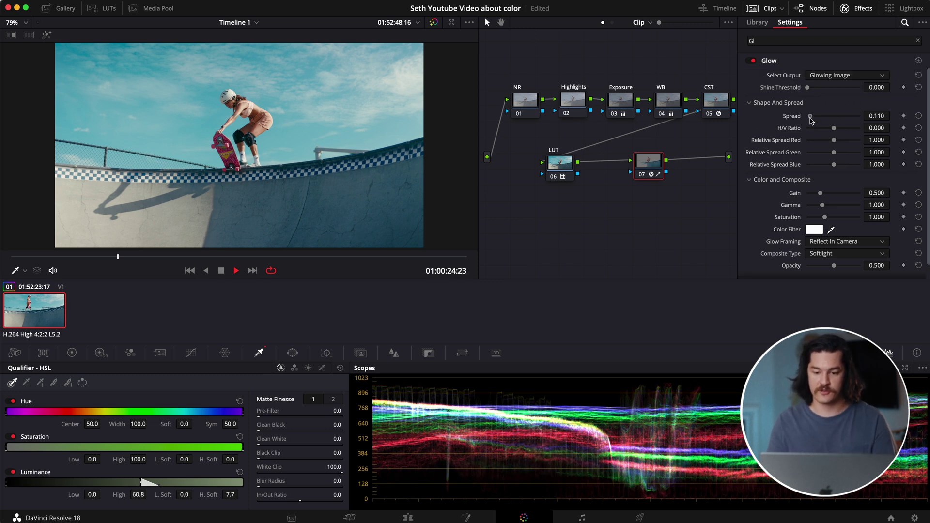
pyautogui.click(854, 255)
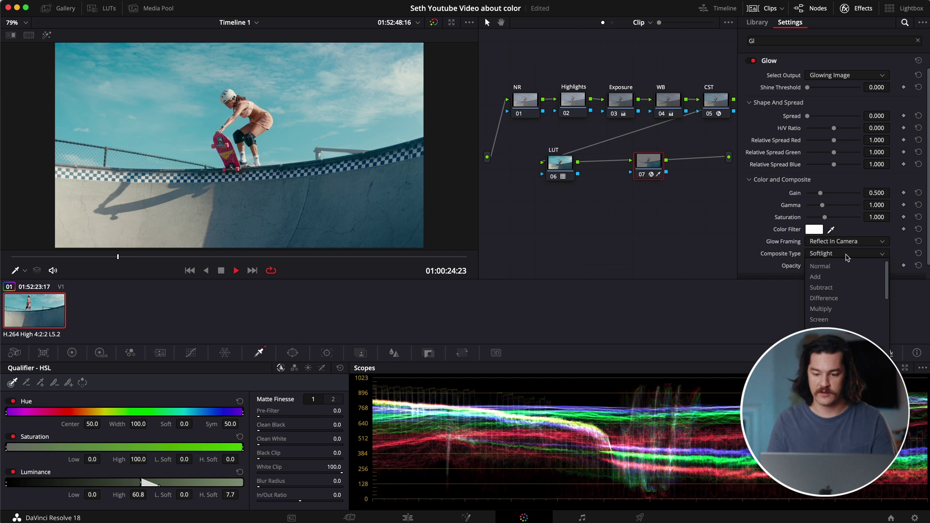
pyautogui.press('Escape')
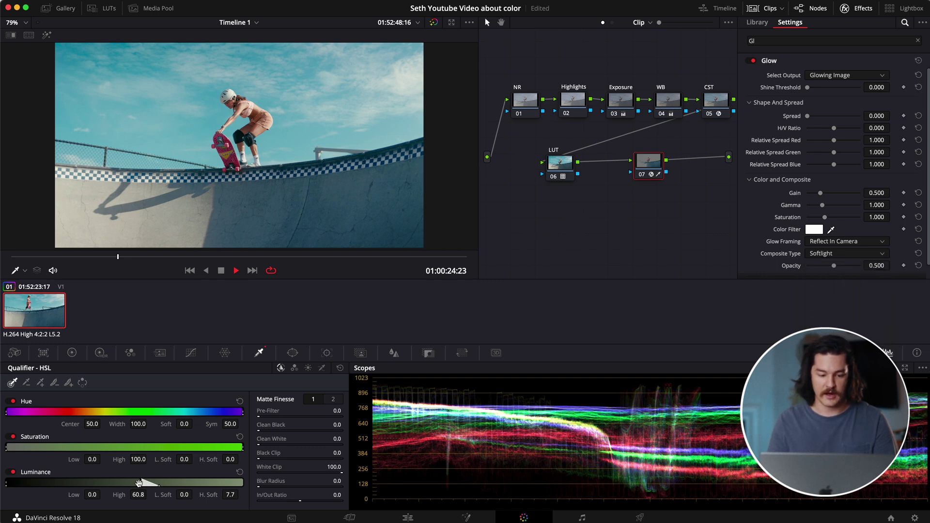
# Preview the glow node's qualified area in highlight mode and compare the image with the node disabled and enabled.
pyautogui.hotkey('shift', 'h')
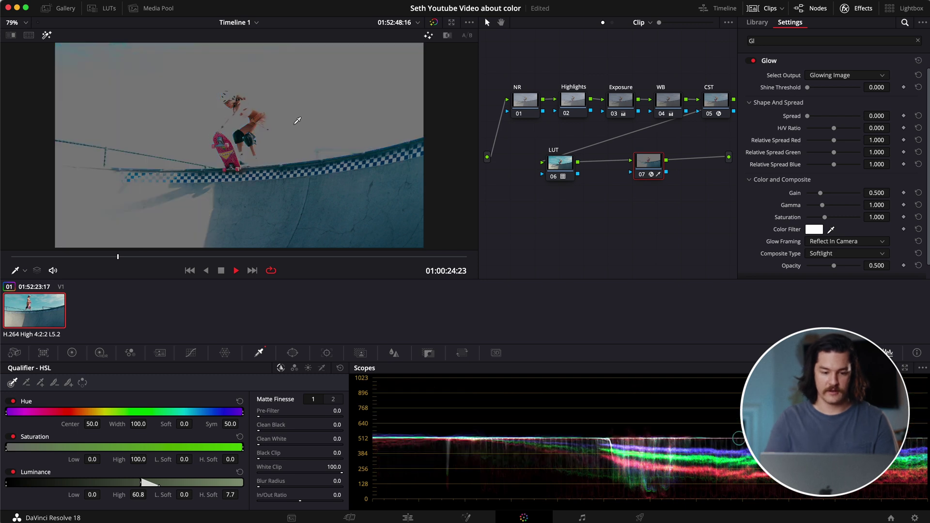
pyautogui.hotkey('shift', 'h')
pyautogui.hotkey('ctrl', 'd')
pyautogui.hotkey('ctrl', 'd')
pyautogui.hotkey('ctrl', 'd')
pyautogui.hotkey('ctrl', 'd')
pyautogui.hotkey('ctrl', 'd')
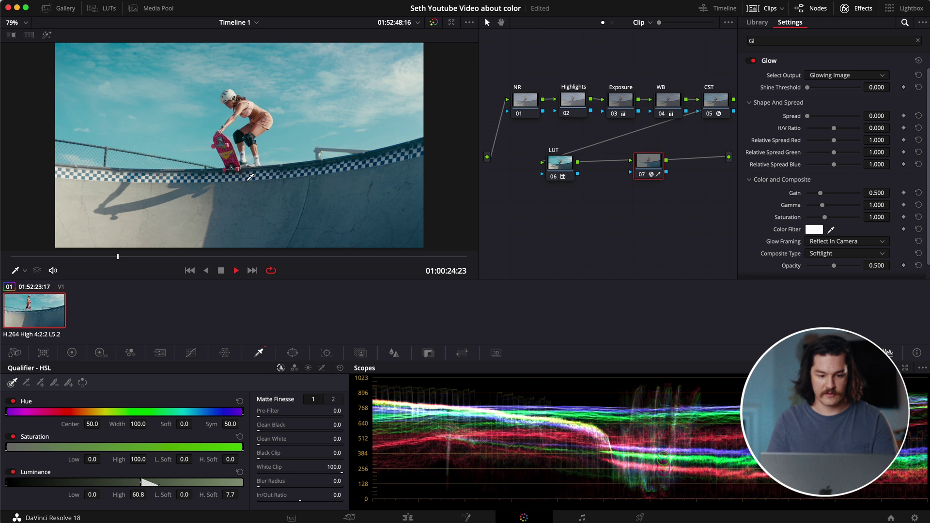
pyautogui.hotkey('ctrl', 'd')
pyautogui.hotkey('ctrl', 'd')
pyautogui.hotkey('ctrl', 'd')
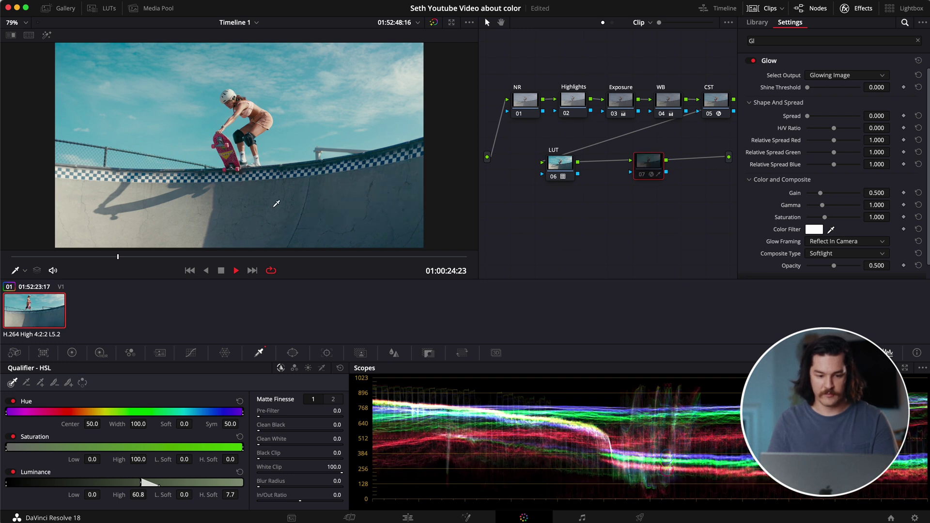
pyautogui.hotkey('ctrl', 'd')
pyautogui.hotkey('ctrl', 'd')
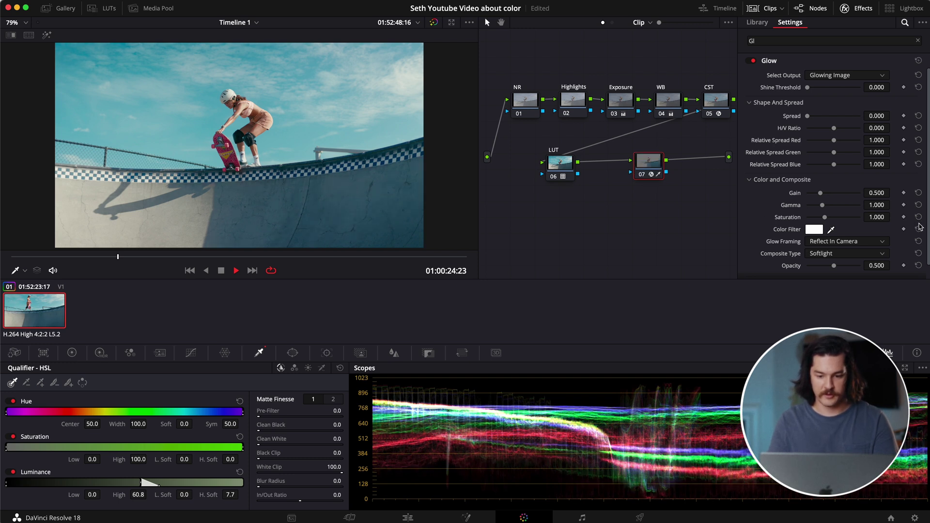
# Try different tints for the Glow effect's color filter.
pyautogui.click(819, 230)
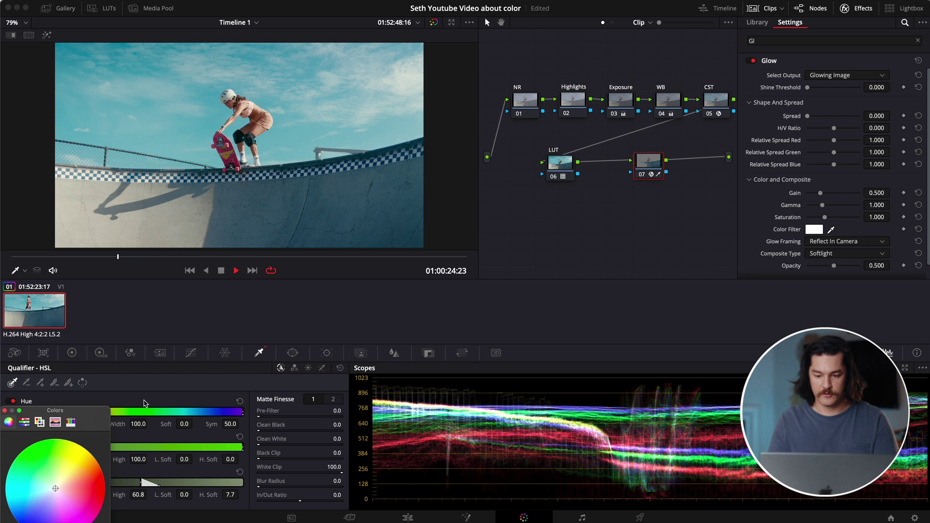
pyautogui.click(69, 474)
pyautogui.click(33, 444)
pyautogui.moveTo(33, 445); pyautogui.dragTo(59, 485)
pyautogui.click(5, 410)
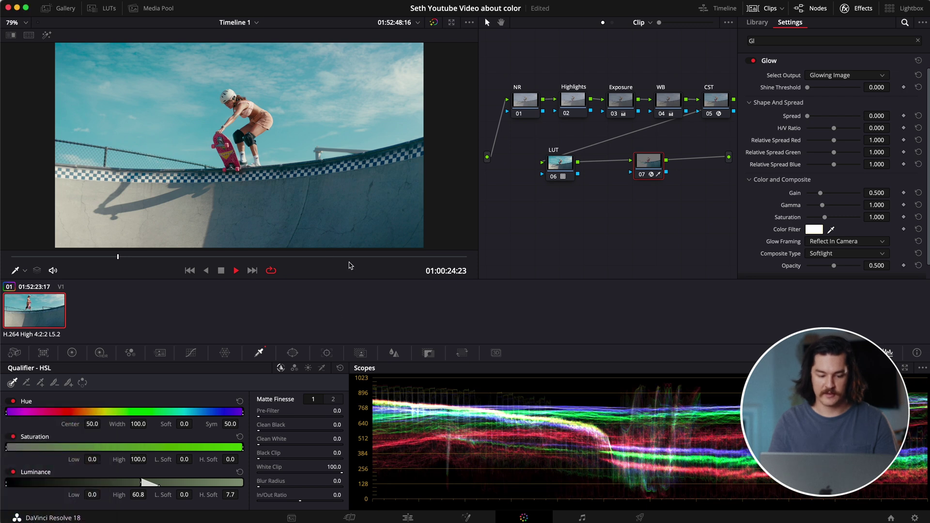
# Add a serial node after the glow node, shift the upper row of nodes upward and add another serial node between WB and CST.
pyautogui.hotkey('alt', 's')
pyautogui.click(806, 42)
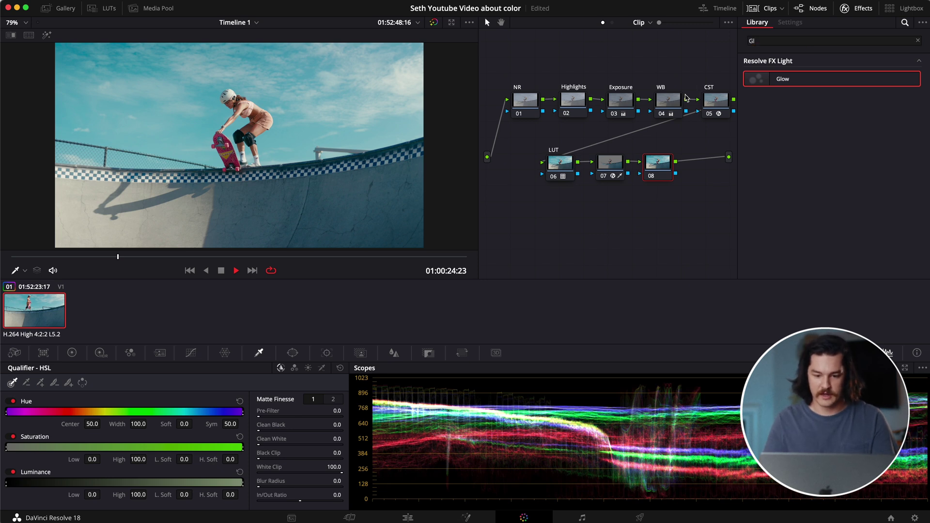
pyautogui.moveTo(659, 90); pyautogui.dragTo(533, 109)
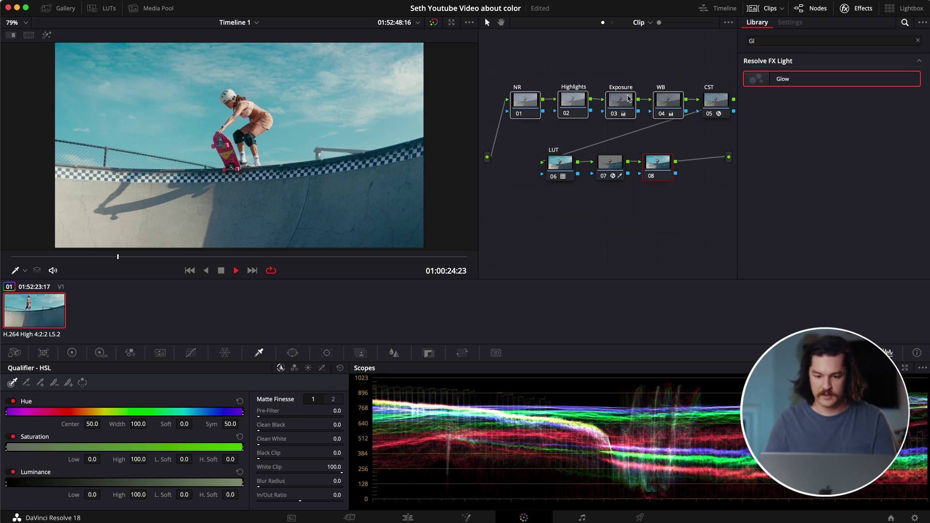
pyautogui.moveTo(661, 104); pyautogui.dragTo(651, 57)
pyautogui.hotkey('alt', 's')
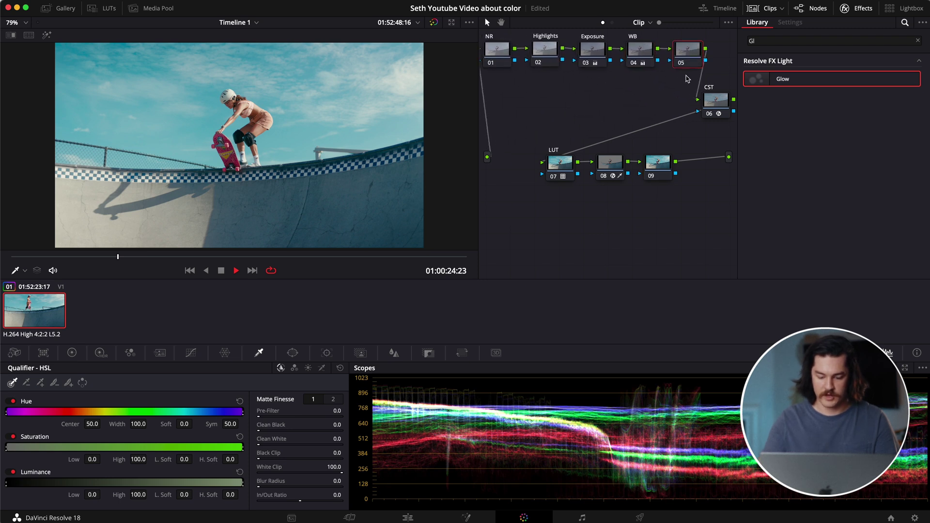
# Search the effects for "hal" and apply the Halation effect to the new node after WB.
pyautogui.click(779, 40)
pyautogui.write('Gl')
pyautogui.press('BackSpace')
pyautogui.press('BackSpace')
pyautogui.write('hal')
pyautogui.moveTo(802, 82); pyautogui.dragTo(689, 51)
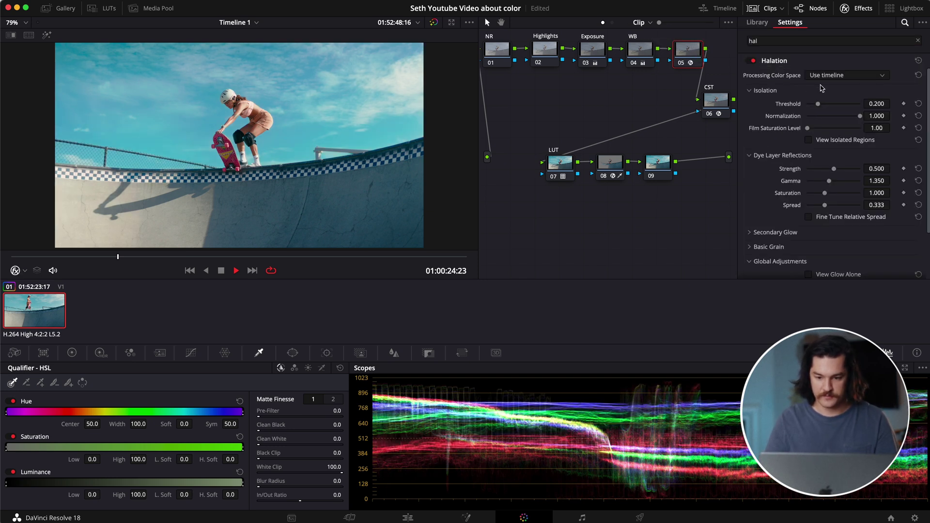
# Lower the Halation threshold to 0.144 while viewing the isolated regions, and return to the normal image.
pyautogui.click(808, 140)
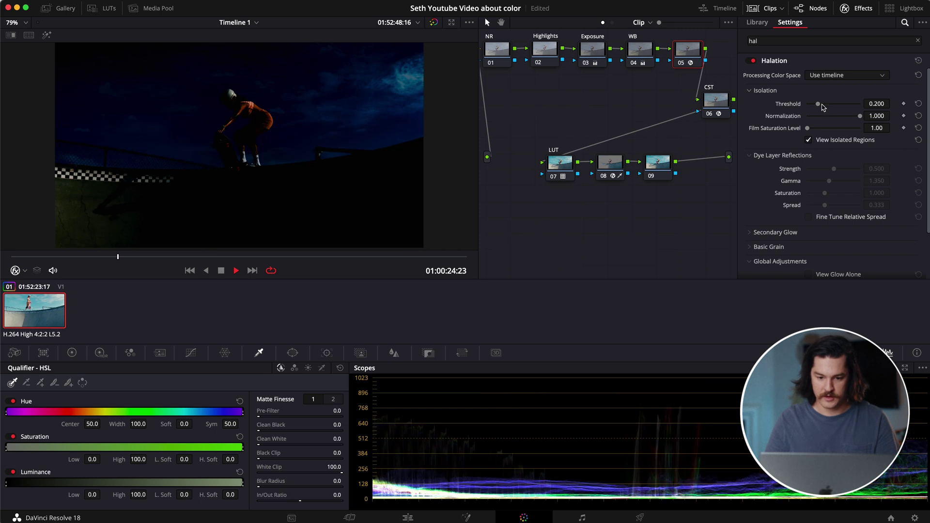
pyautogui.moveTo(812, 106); pyautogui.dragTo(791, 111)
pyautogui.click(809, 140)
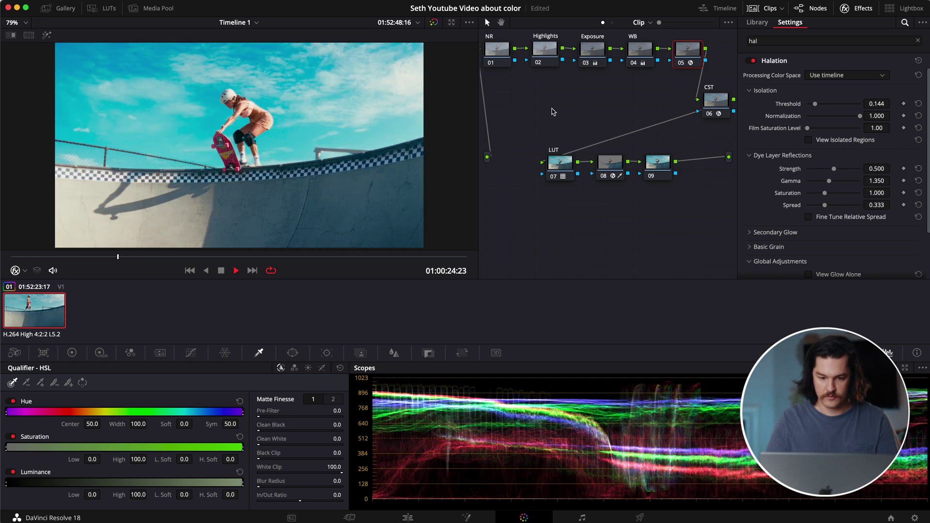
# Set the Halation film saturation level to 1.66, and its dye layer strength to 0.275 and gamma to 0.970.
pyautogui.scroll(8, 356, 76)
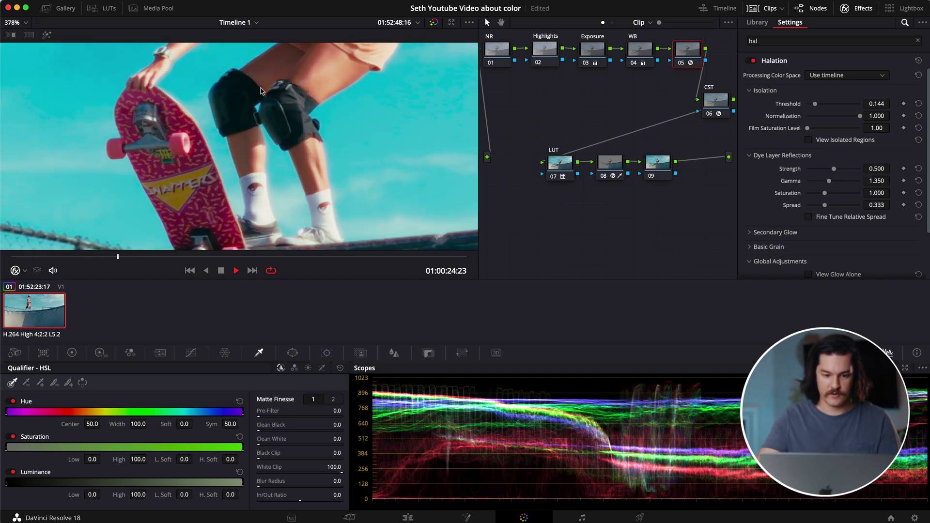
pyautogui.scroll(5, 261, 91)
pyautogui.scroll(-1, 759, 169)
pyautogui.scroll(-2, 759, 169)
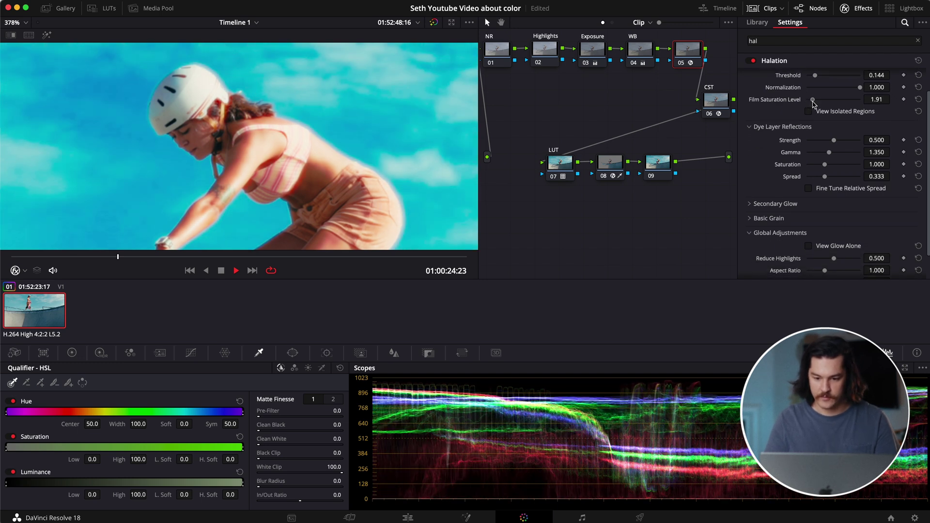
pyautogui.moveTo(810, 101); pyautogui.dragTo(814, 103)
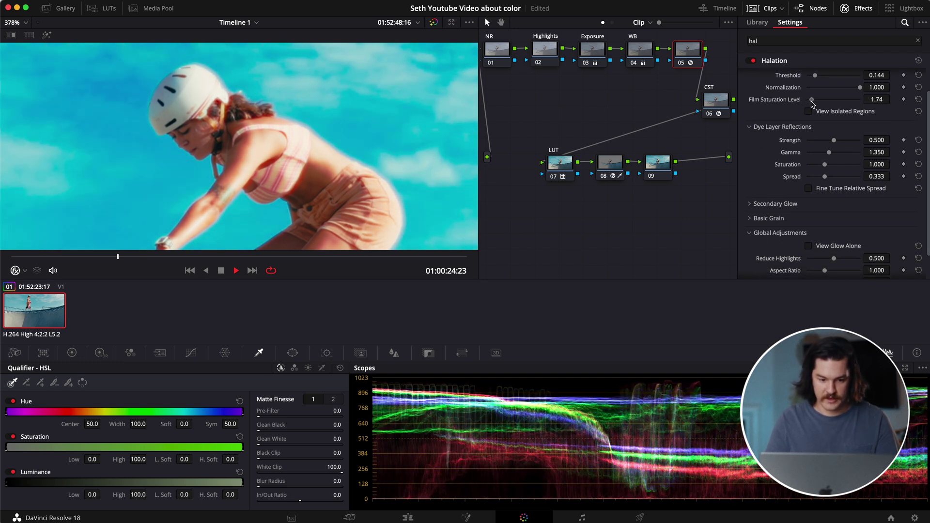
pyautogui.scroll(-1, 836, 129)
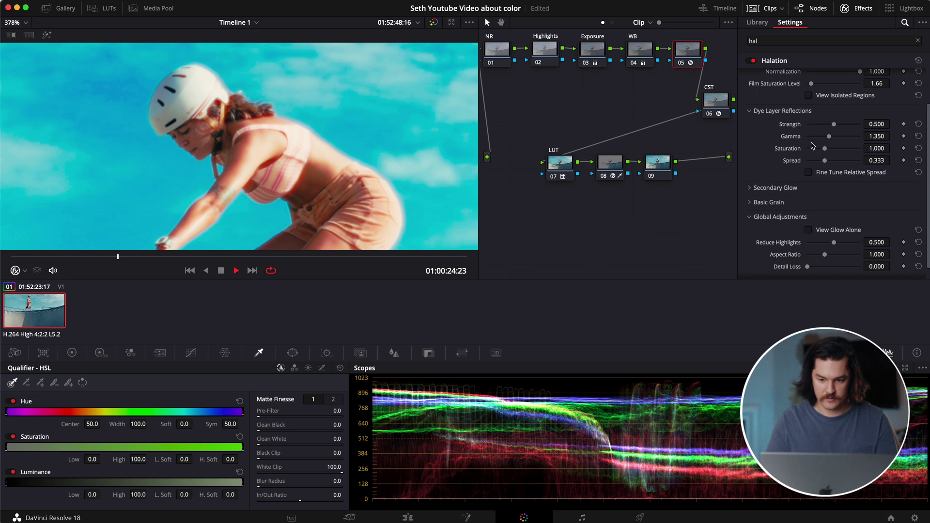
pyautogui.moveTo(834, 126)
pyautogui.mouseDown()
pyautogui.moveTo(822, 126)
pyautogui.moveTo(822, 138)
pyautogui.mouseUp()
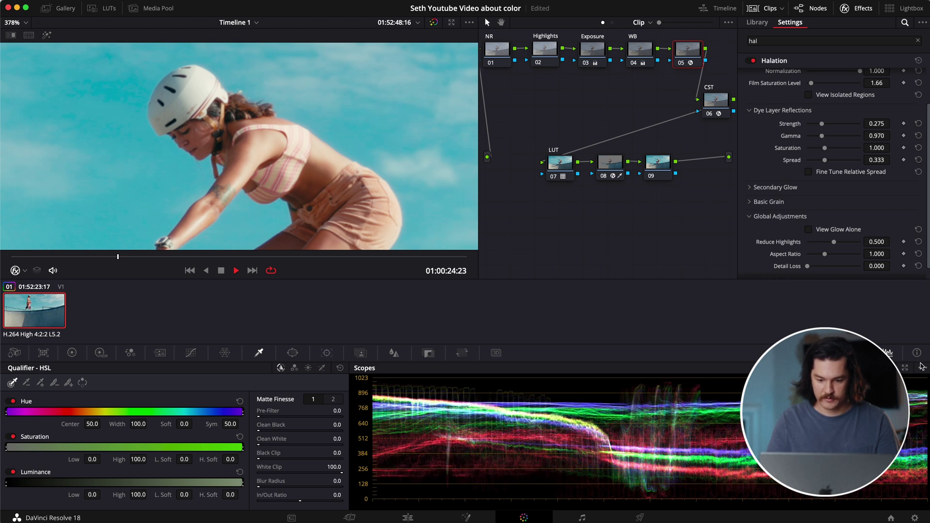
# Look through the scopes and the Halation's Secondary Glow options, and set the effect's detail loss to 0.027.
pyautogui.click(903, 368)
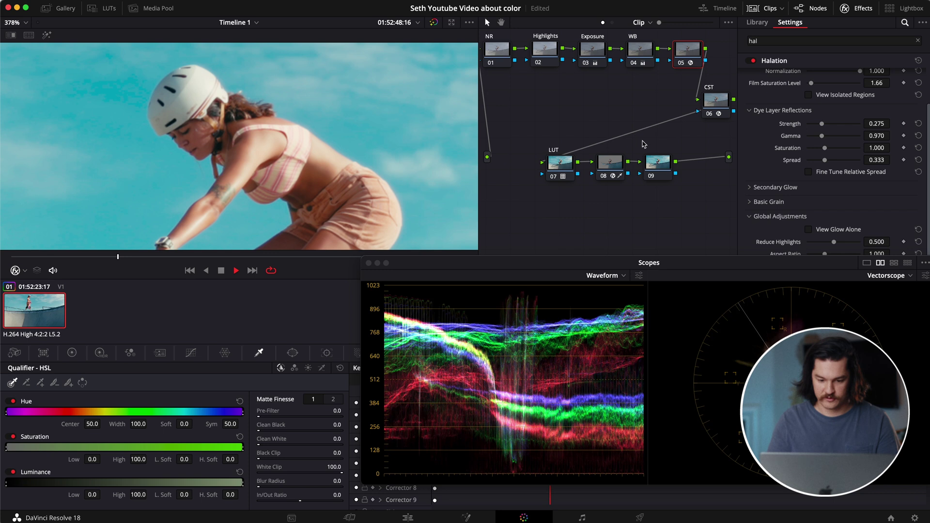
pyautogui.scroll(-1, 815, 173)
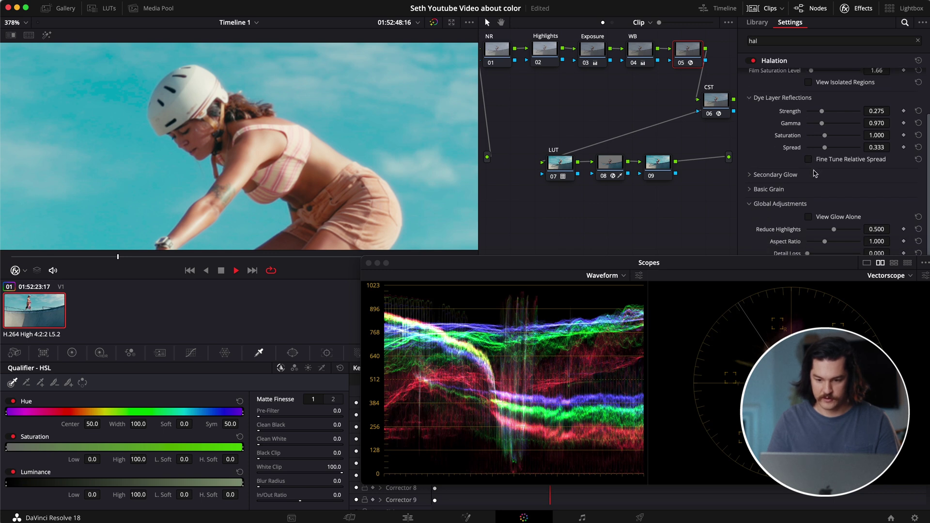
pyautogui.click(750, 175)
pyautogui.scroll(-3, 784, 183)
pyautogui.moveTo(808, 158); pyautogui.dragTo(811, 157)
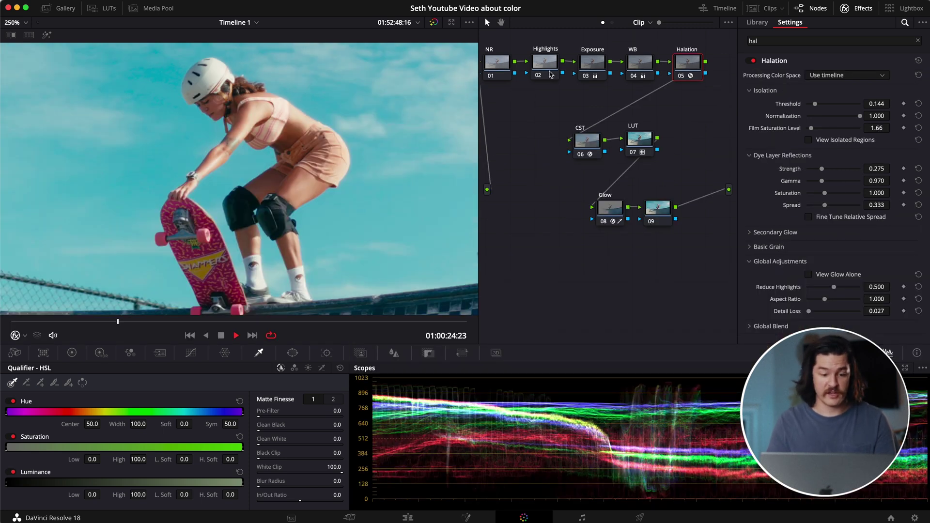
# Compare the image with the Exposure and CST nodes each disabled and enabled.
pyautogui.click(595, 66)
pyautogui.click(586, 76)
pyautogui.click(586, 76)
pyautogui.click(579, 155)
pyautogui.click(579, 155)
# Line up the CST and LUT nodes in a second row and compare the image with the LUT node disabled and enabled.
pyautogui.moveTo(594, 143); pyautogui.dragTo(559, 135)
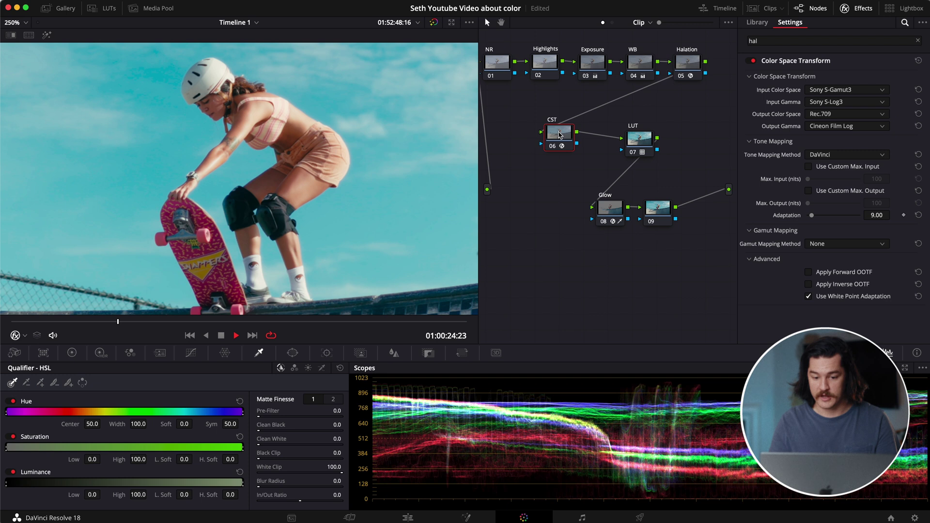
pyautogui.moveTo(644, 135); pyautogui.dragTo(626, 127)
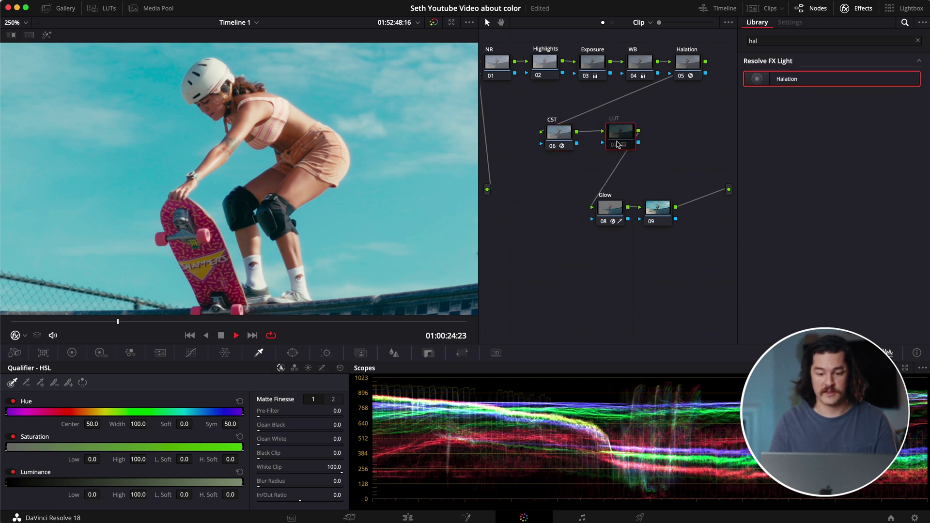
pyautogui.click(619, 143)
pyautogui.click(618, 144)
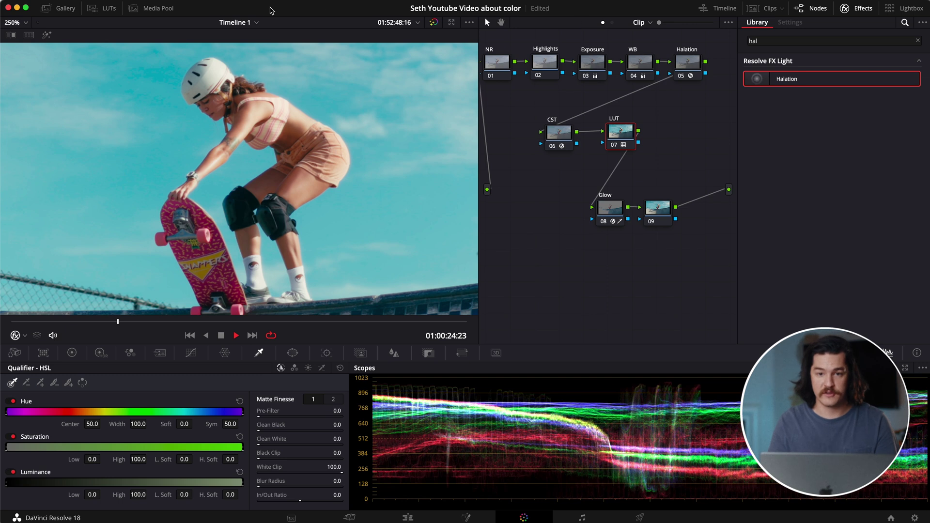
# Try the Rec709 Fujifilm 3513DI and Kodak 2383 film looks on the LUT node and settle on Rec709 Kodak 2383 D60.
pyautogui.click(107, 8)
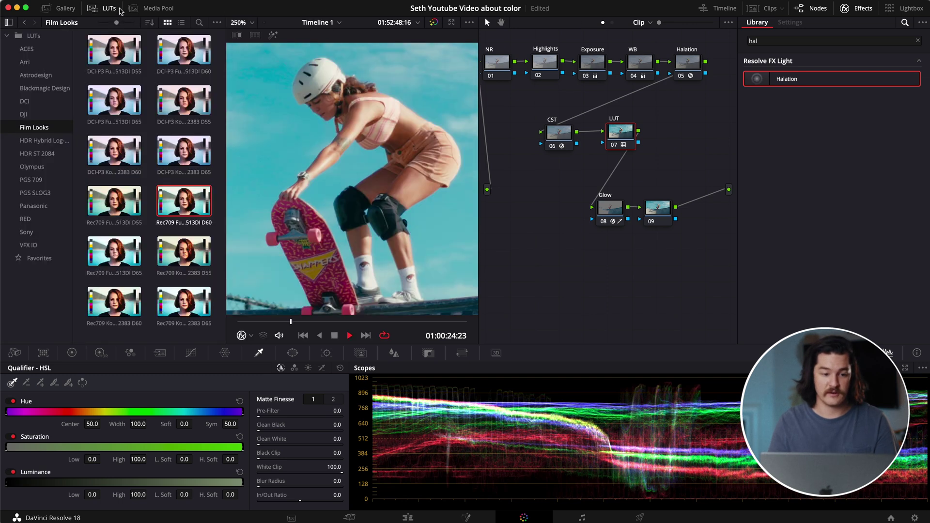
pyautogui.click(249, 23)
pyautogui.click(246, 35)
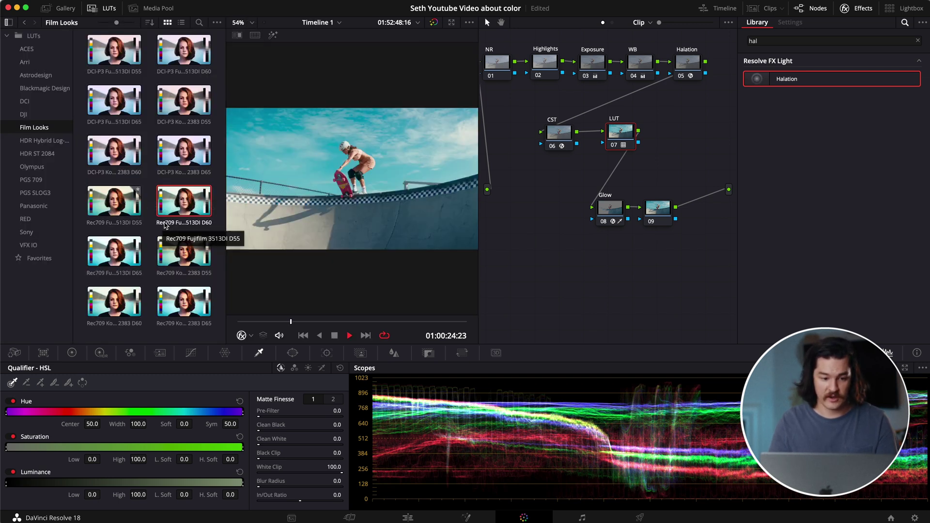
pyautogui.click(130, 251)
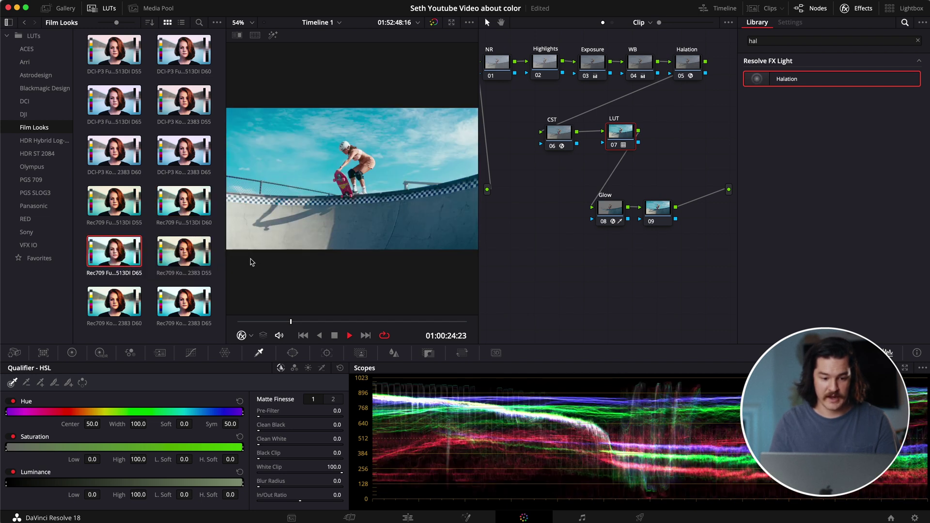
pyautogui.click(201, 253)
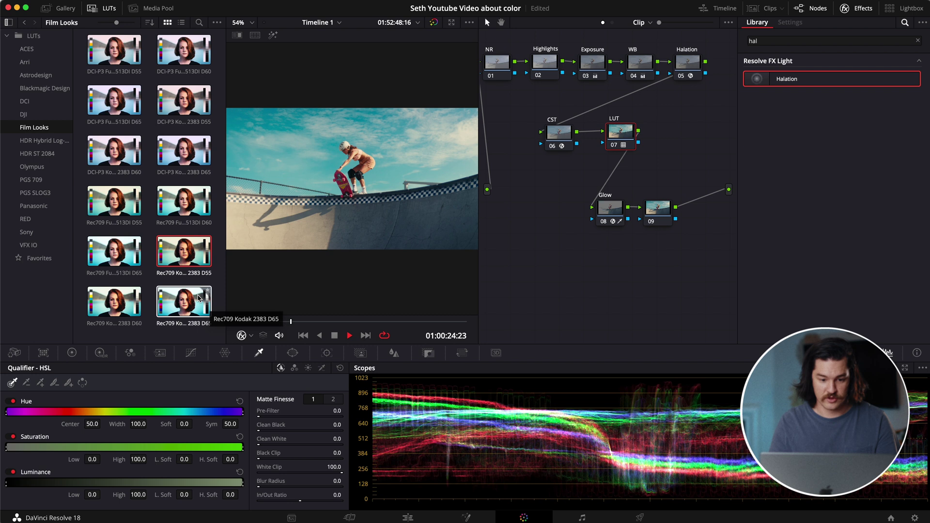
pyautogui.click(194, 304)
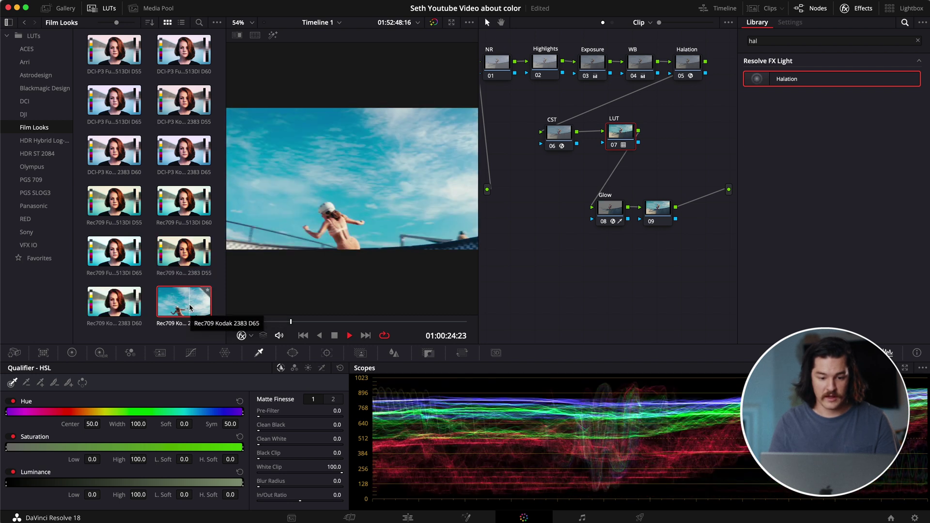
pyautogui.click(130, 298)
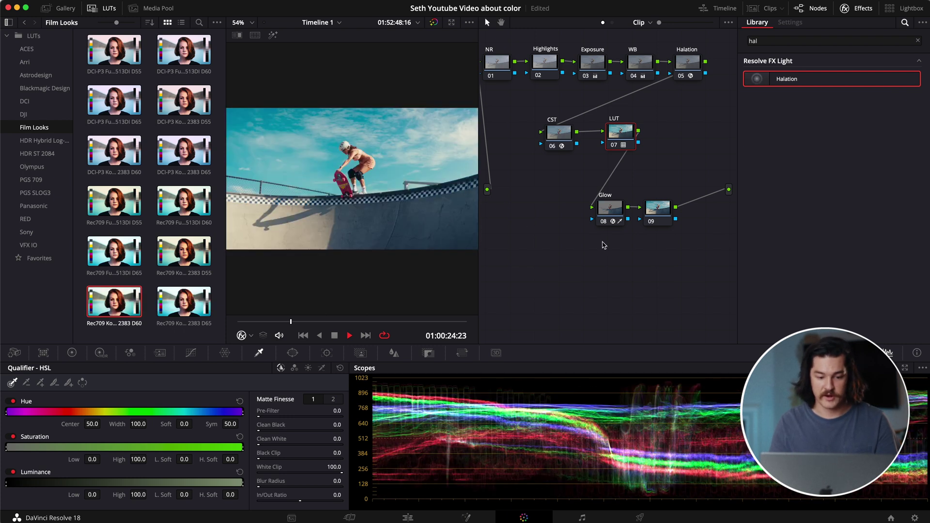
pyautogui.click(103, 8)
# Line up the Glow node and the last node after LUT, and move the whole second row closer beneath the first.
pyautogui.scroll(5, 123, 76)
pyautogui.moveTo(186, 157); pyautogui.dragTo(201, 194)
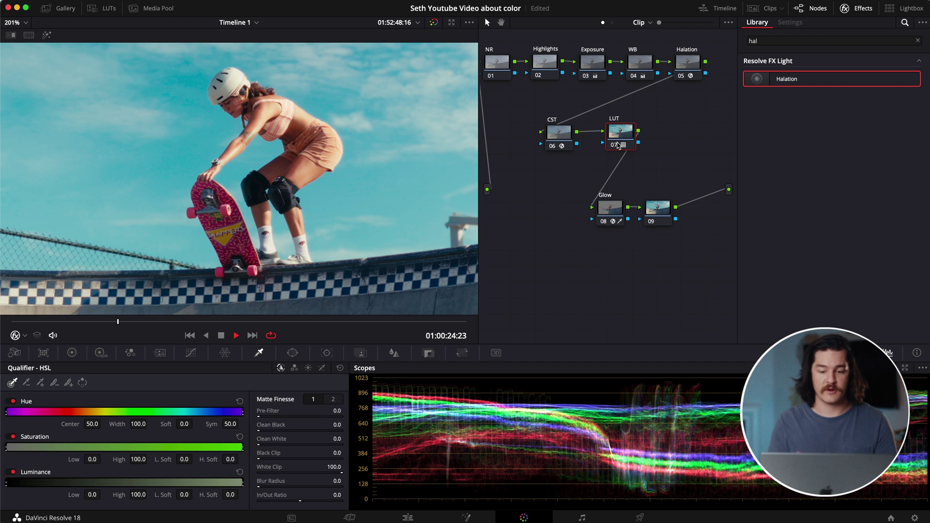
pyautogui.moveTo(704, 228); pyautogui.dragTo(659, 137)
pyautogui.click(693, 167)
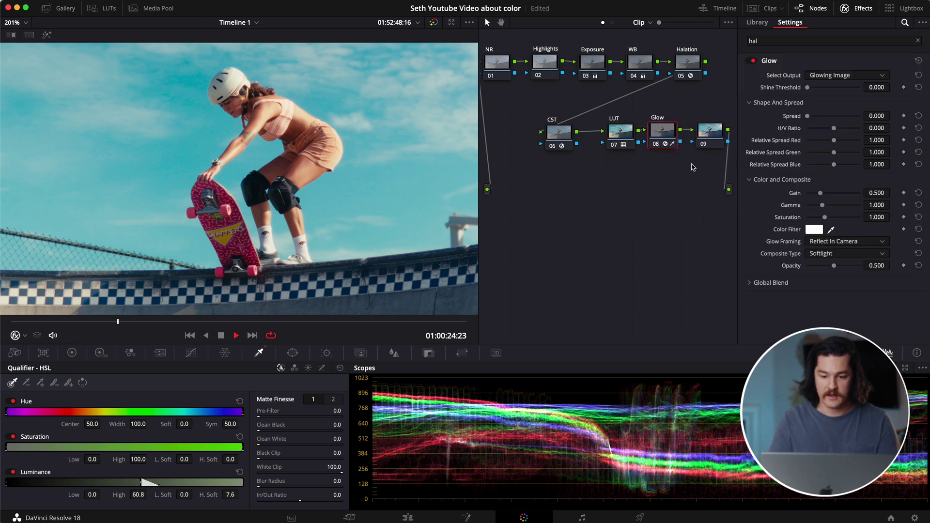
pyautogui.moveTo(706, 164); pyautogui.dragTo(609, 137)
pyautogui.moveTo(713, 185); pyautogui.dragTo(514, 125)
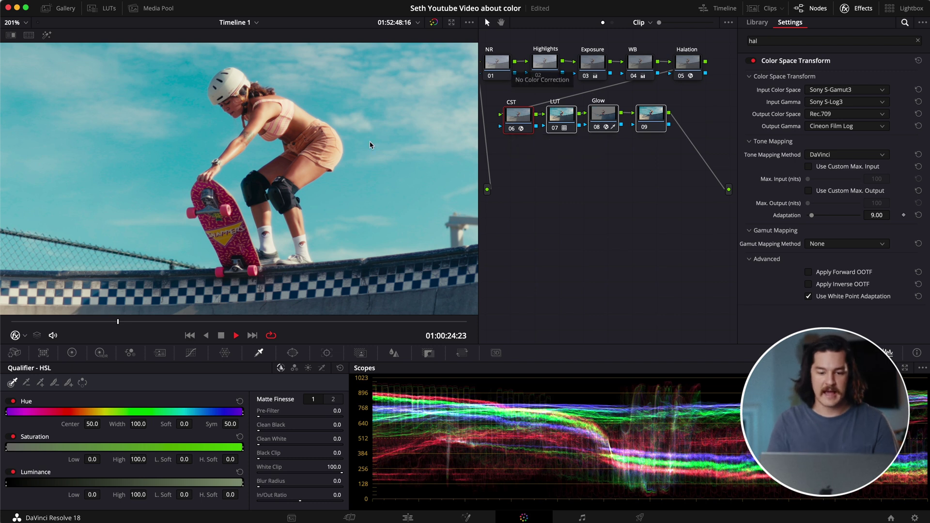
# Append internal grain to the Halation effect with strength 0.147 and size 0.220, and play back the clip.
pyautogui.scroll(10, 371, 145)
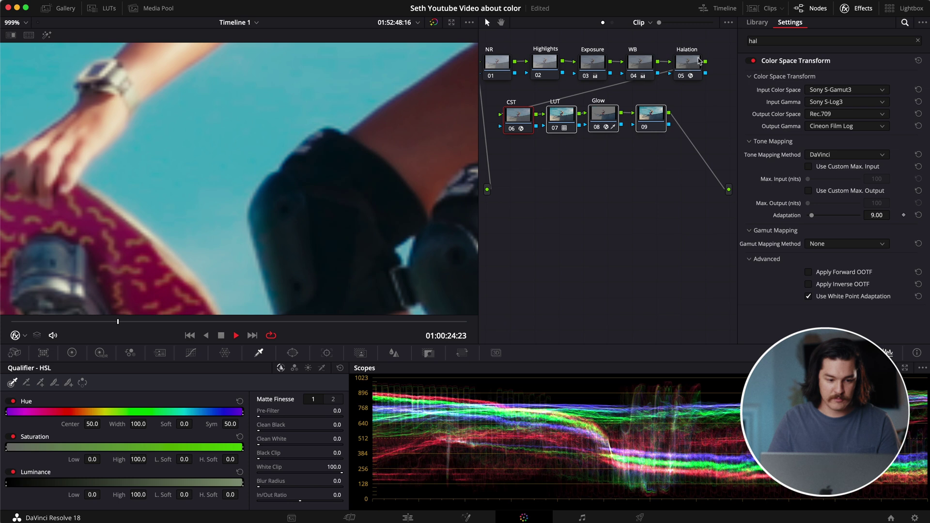
pyautogui.click(691, 71)
pyautogui.click(771, 247)
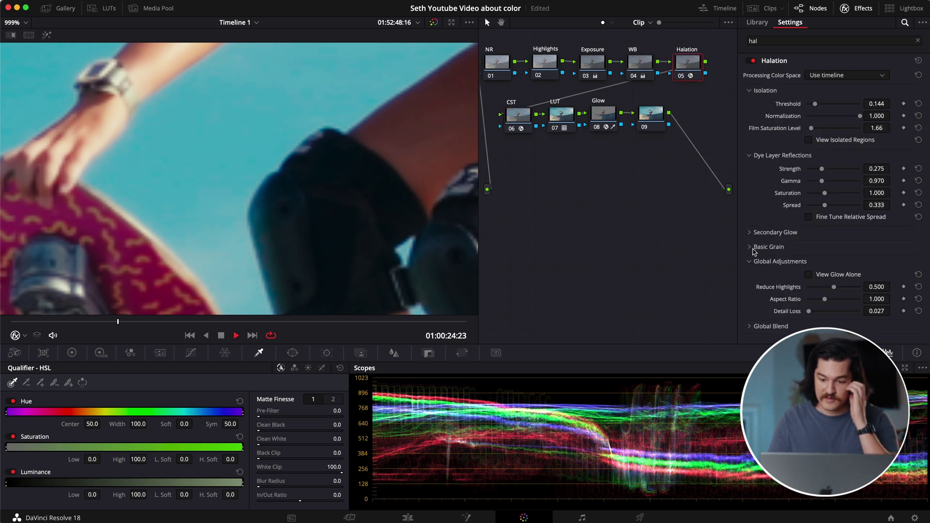
pyautogui.click(808, 261)
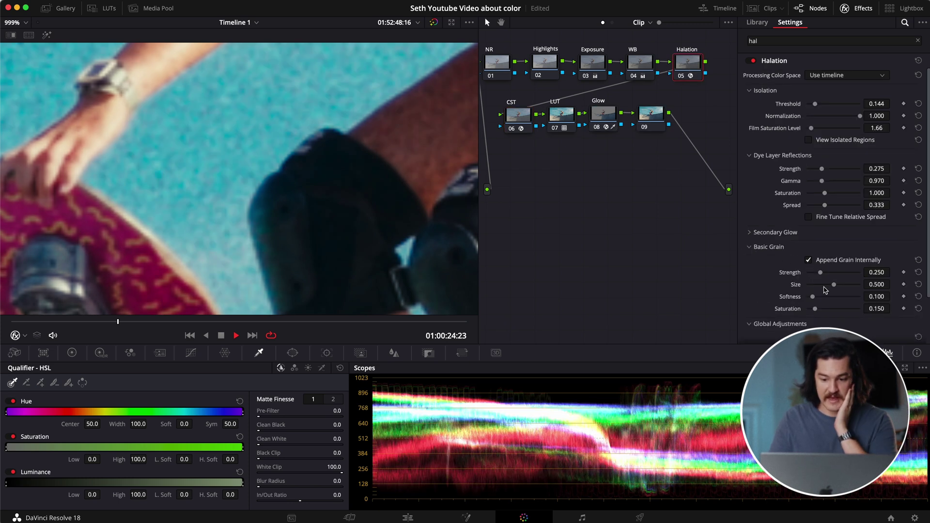
pyautogui.moveTo(820, 272); pyautogui.dragTo(819, 289)
pyautogui.press('super+minus')
pyautogui.press('super+minus')
pyautogui.press('super+minus')
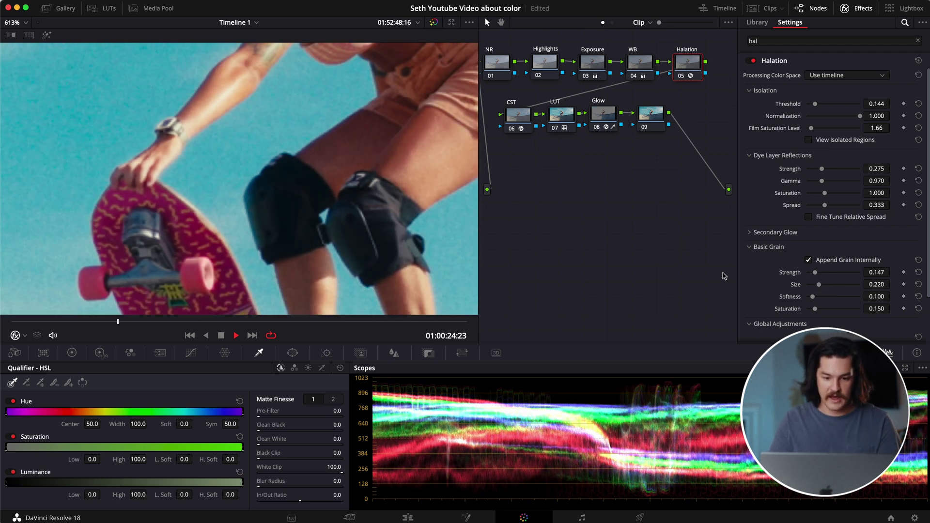
pyautogui.press('space')
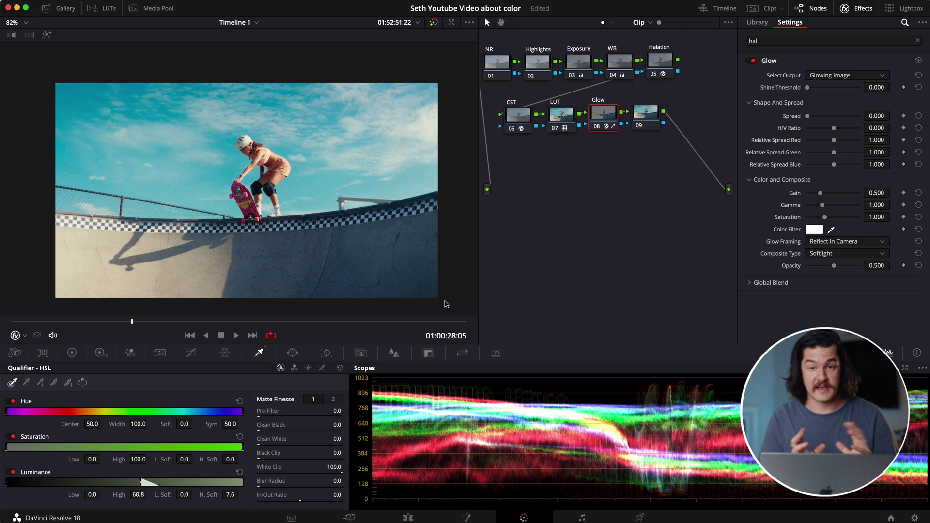
# Grab a still of the graded frame into the gallery's PowerGrade album.
pyautogui.click(69, 11)
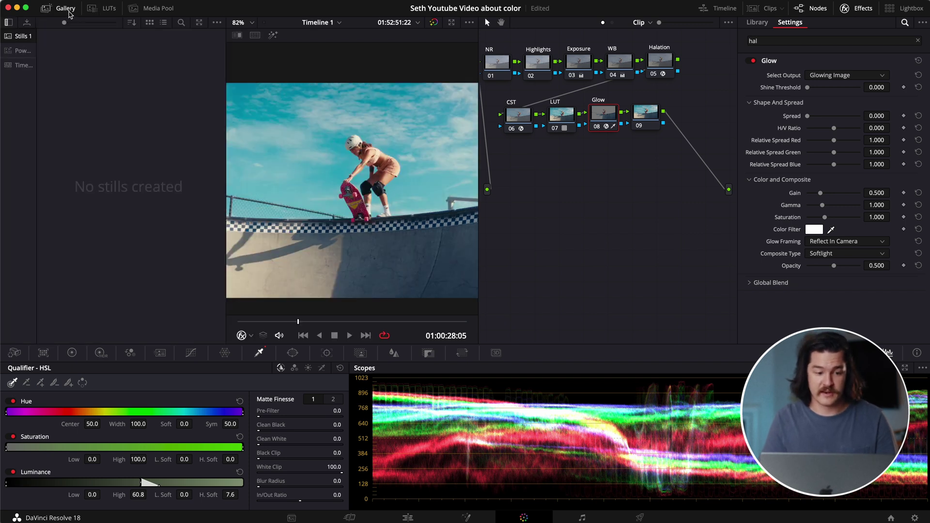
pyautogui.click(23, 52)
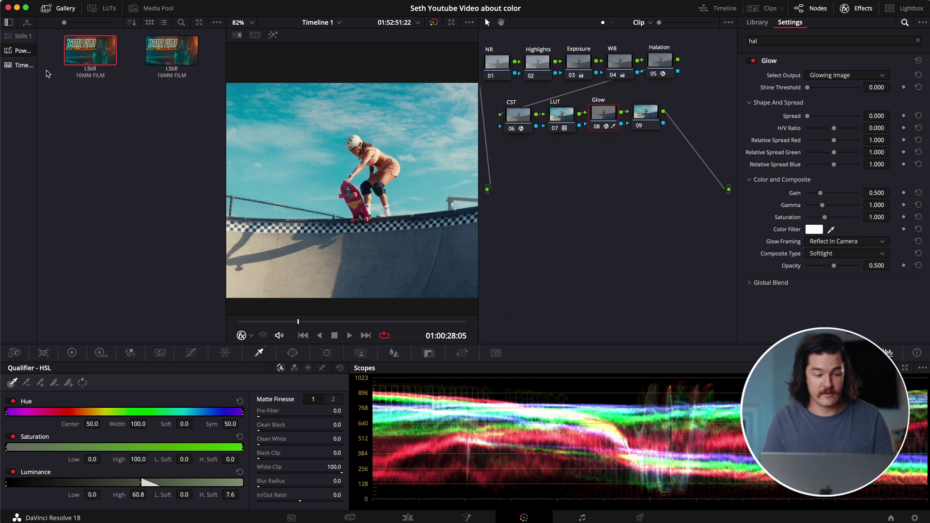
pyautogui.rightClick(462, 259)
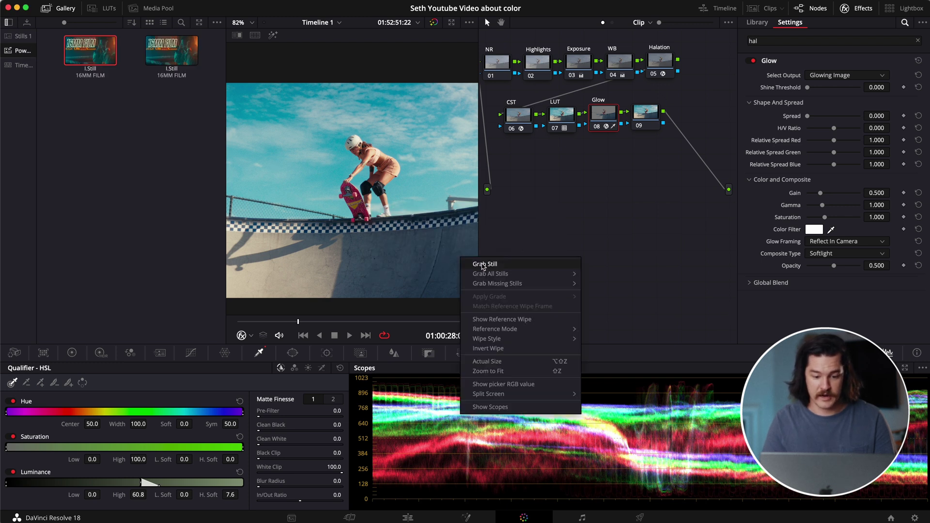
pyautogui.click(483, 264)
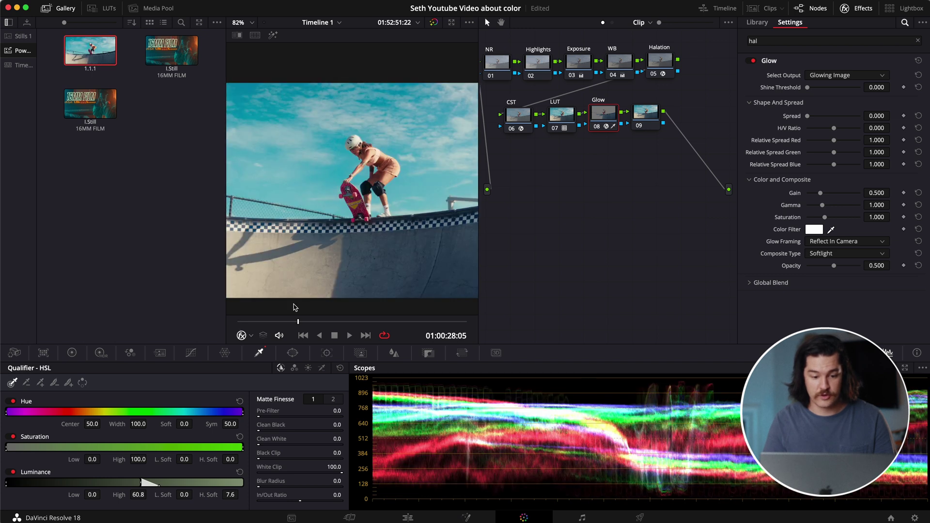
# Browse the Fuji XT3 bin on the Edit page for another clip to grade, previewing DSCF0669.MOV and selecting DSCF0634.MOV.
pyautogui.click(410, 517)
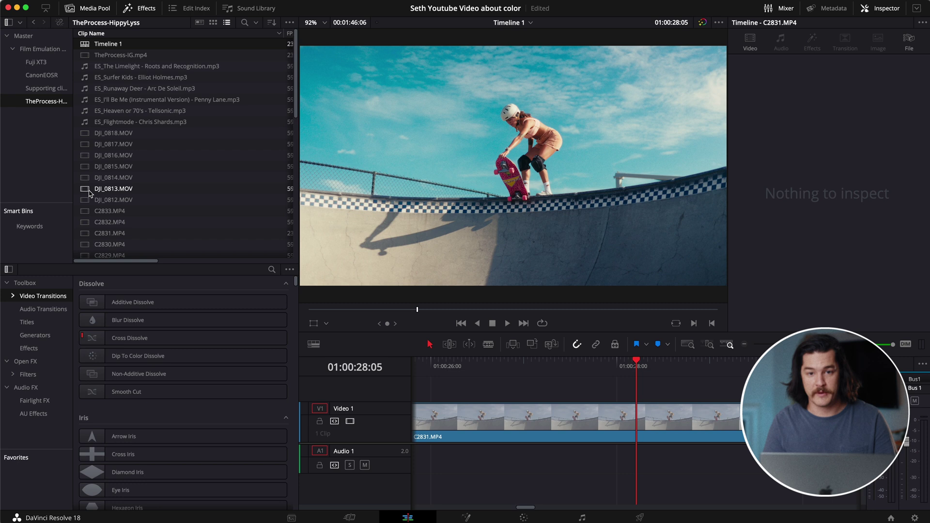
pyautogui.click(36, 62)
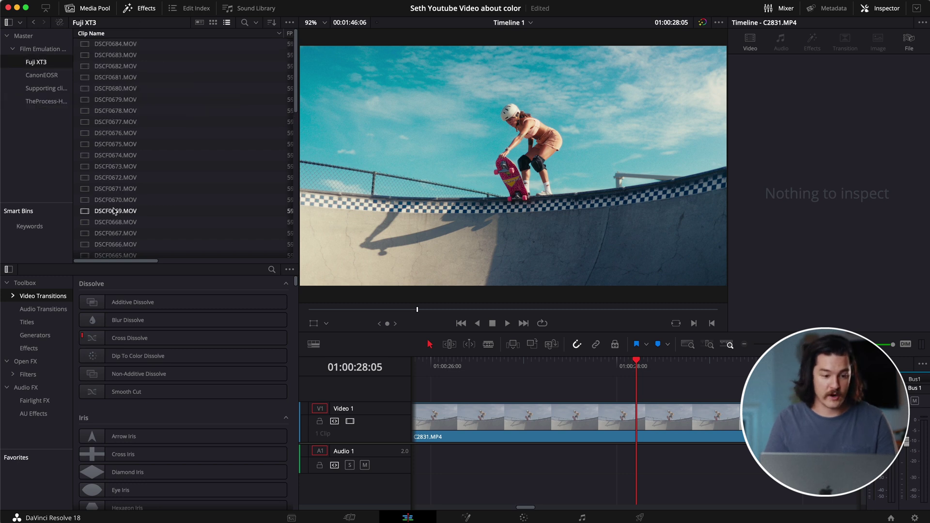
pyautogui.doubleClick(114, 212)
pyautogui.press('Escape')
pyautogui.scroll(-10, 121, 223)
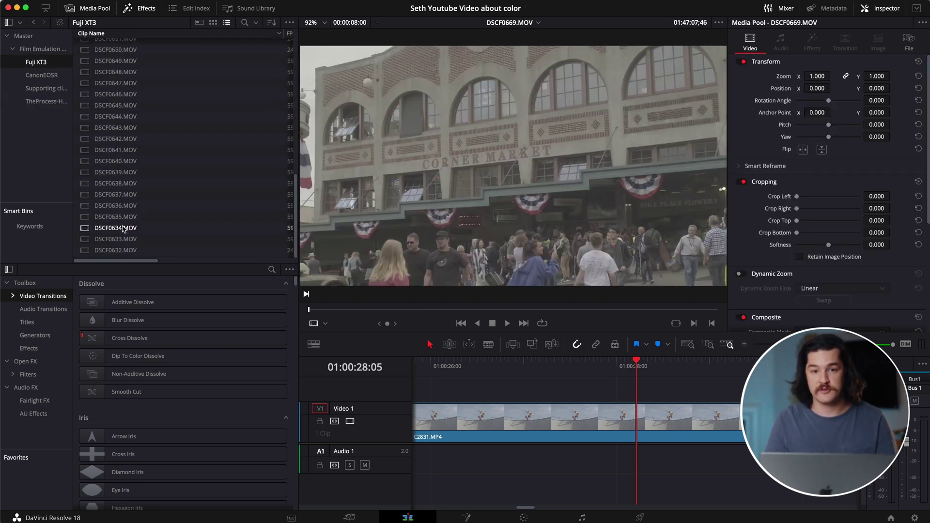
pyautogui.click(123, 228)
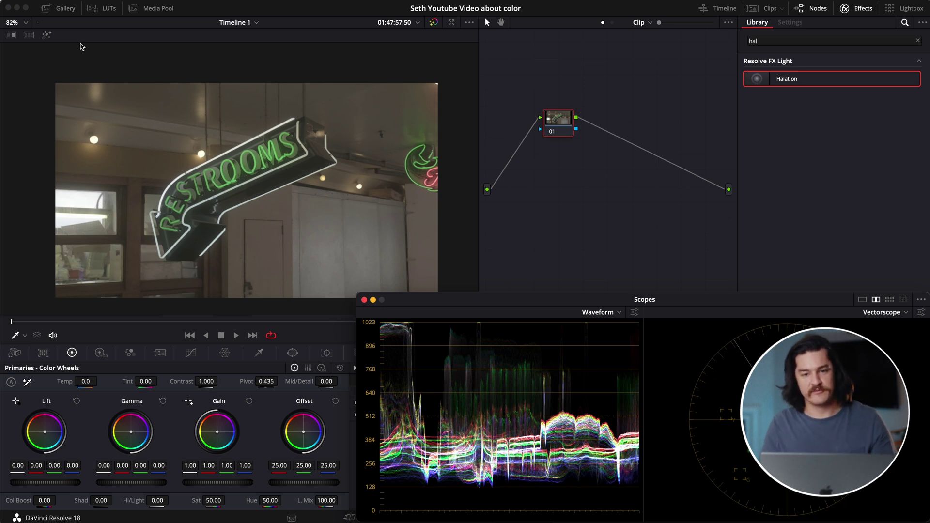
# Apply the grade of the skate PowerGrade still to the neon restrooms sign clip and hide the gallery.
pyautogui.click(58, 8)
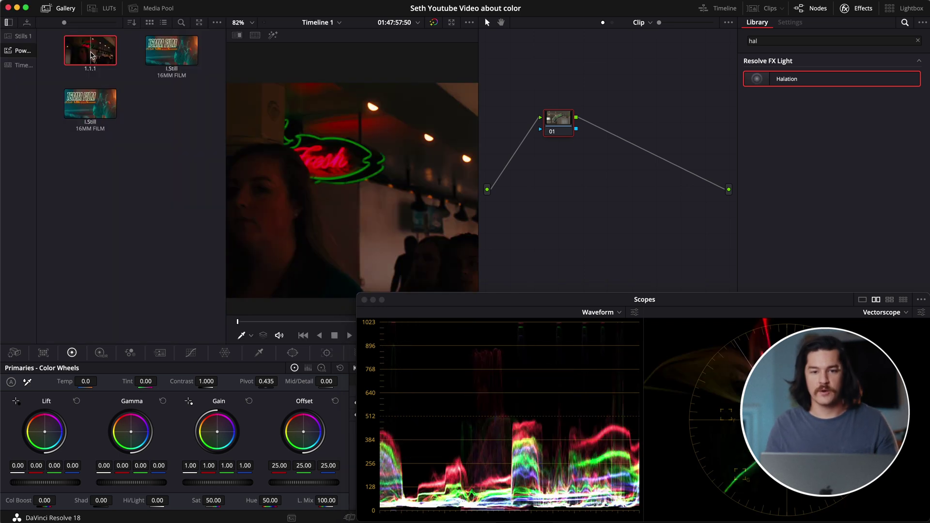
pyautogui.rightClick(91, 55)
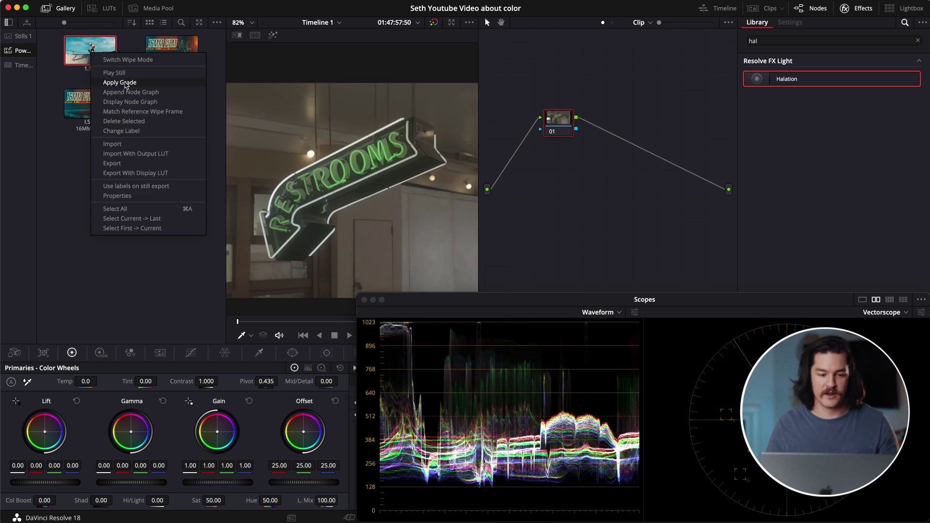
pyautogui.click(139, 82)
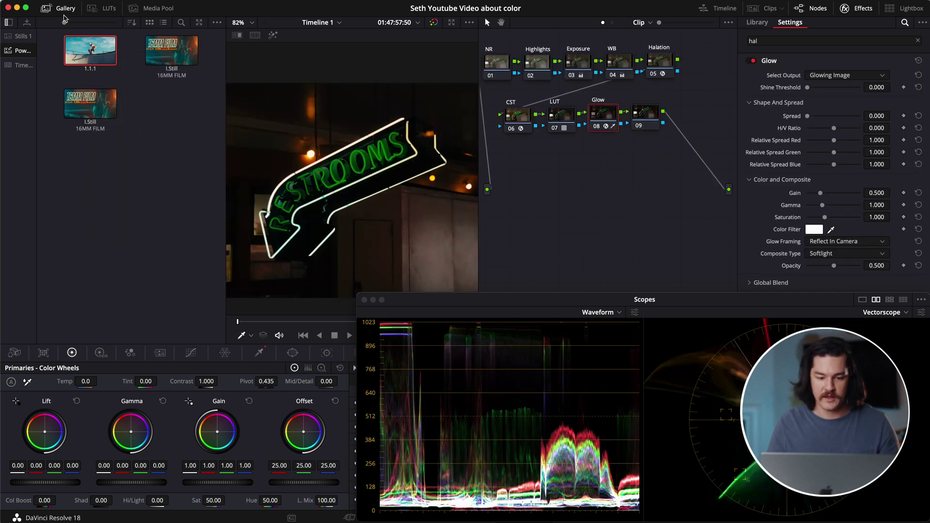
pyautogui.click(73, 9)
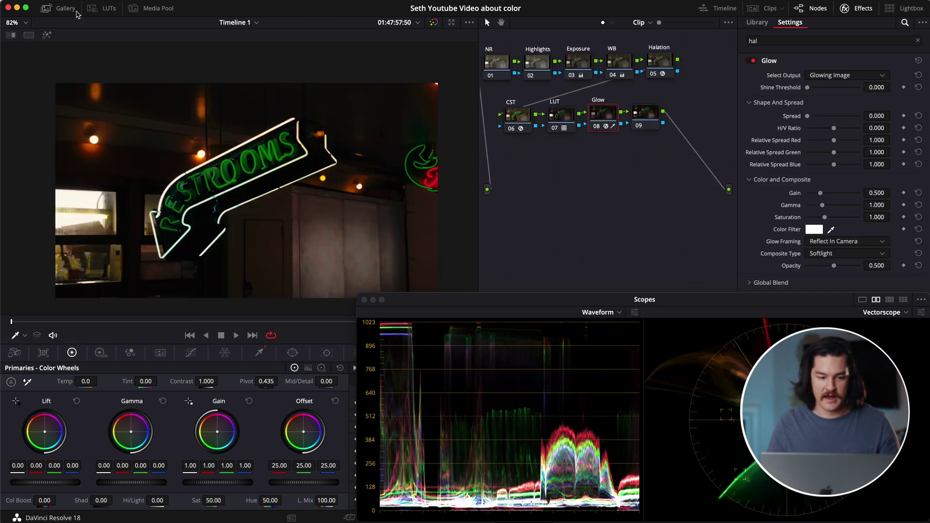
# Disable the Glow and Halation nodes and reset the grades of the WB and Exposure nodes.
pyautogui.click(604, 124)
pyautogui.click(660, 73)
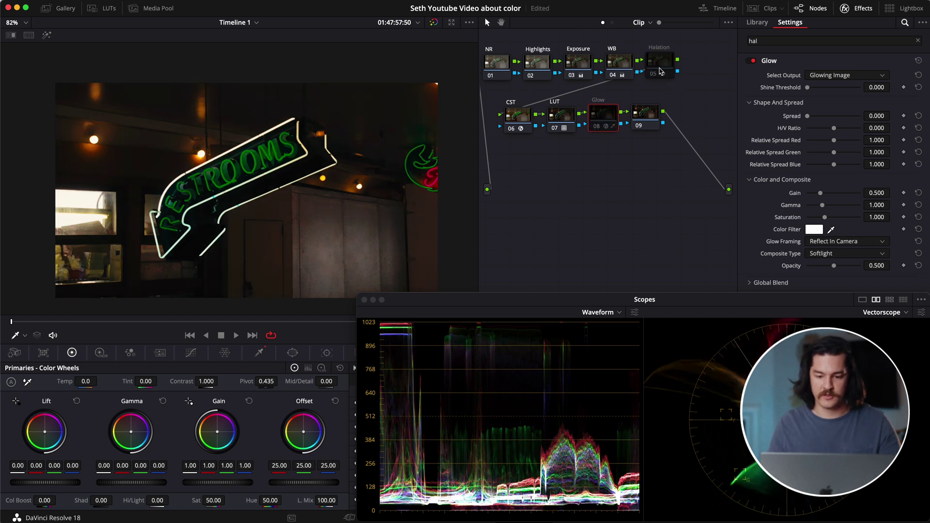
pyautogui.click(620, 62)
pyautogui.rightClick(622, 69)
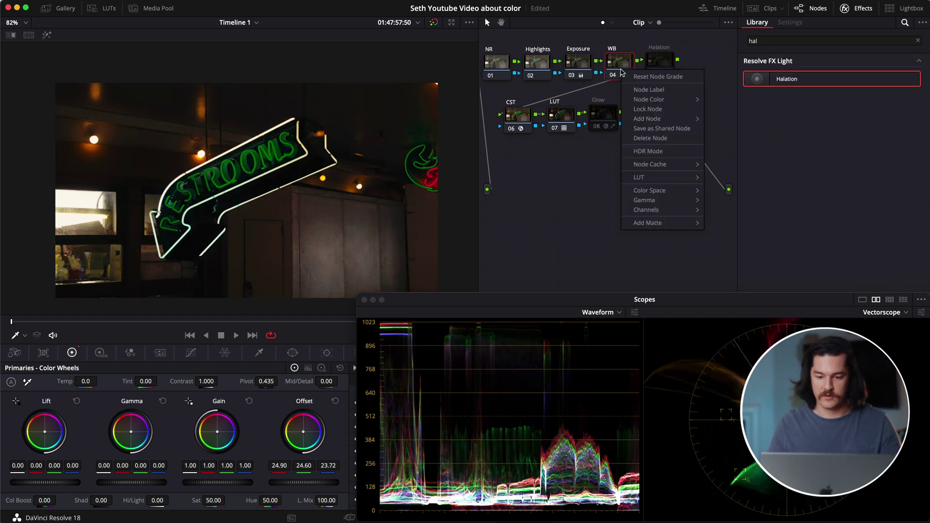
pyautogui.click(649, 116)
pyautogui.rightClick(578, 67)
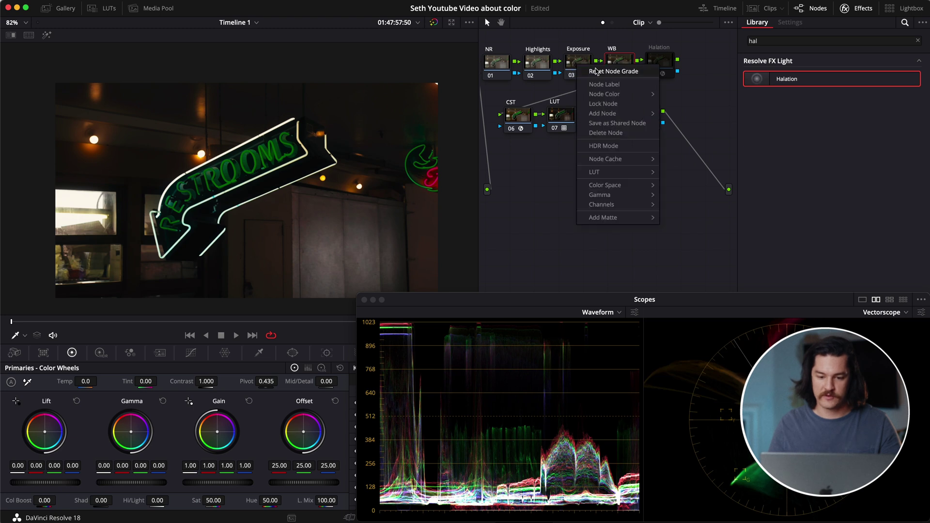
pyautogui.click(596, 129)
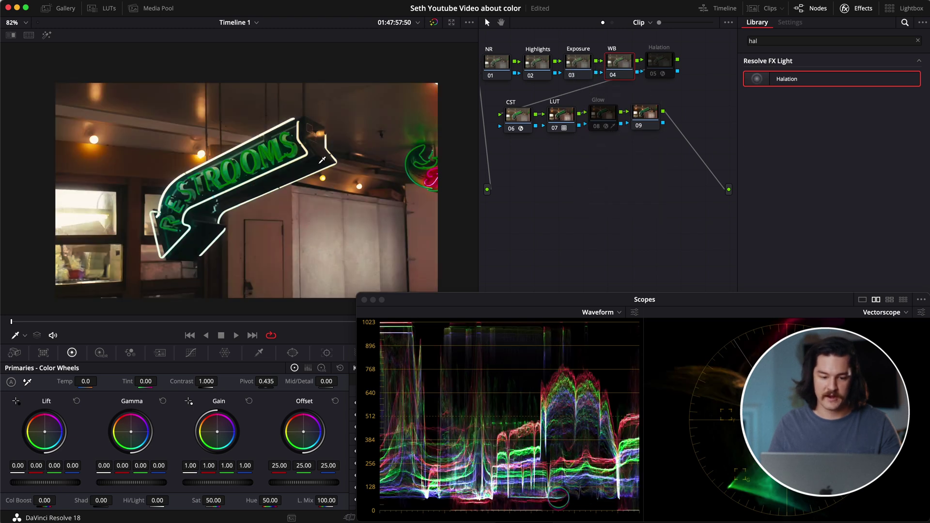
# Set the CST node's input color space to Rec.709 and its input gamma to FujiFilm F-Log.
pyautogui.click(571, 122)
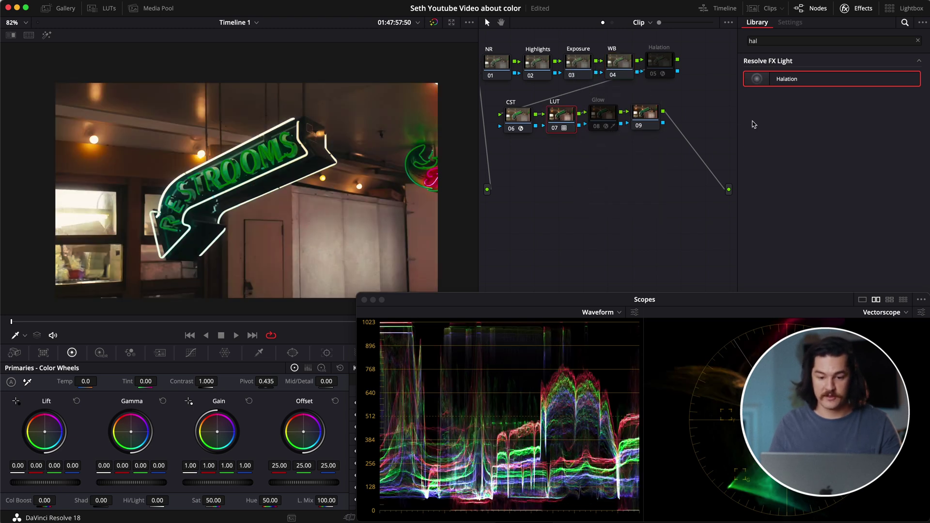
pyautogui.click(514, 121)
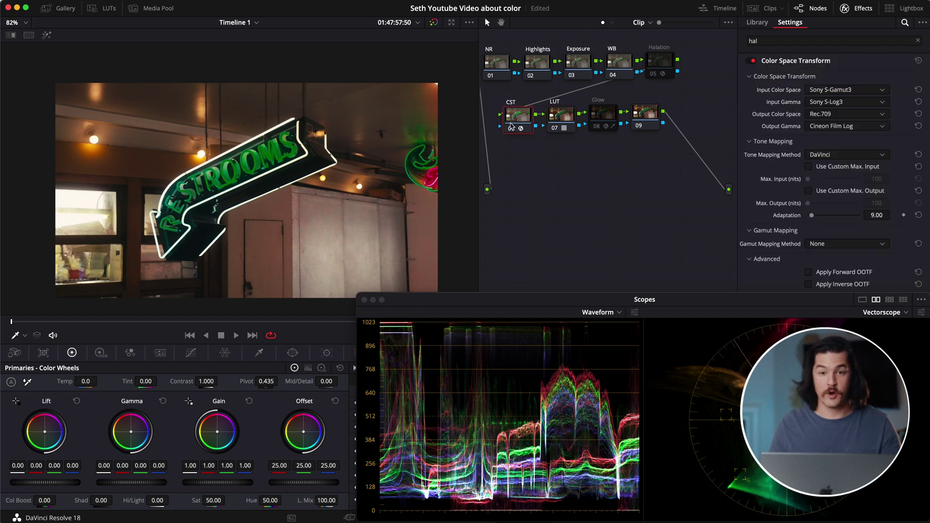
pyautogui.click(830, 91)
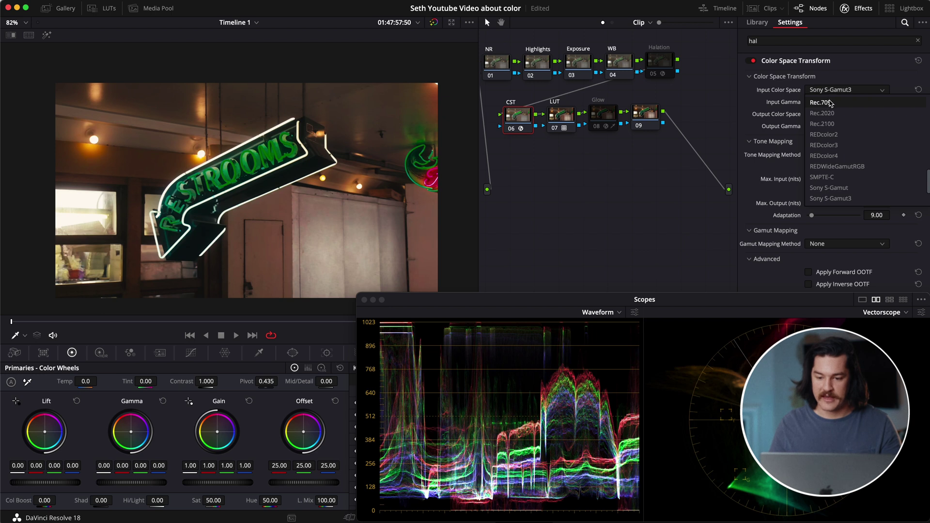
pyautogui.click(831, 104)
pyautogui.click(831, 103)
pyautogui.scroll(5, 837, 148)
pyautogui.scroll(2, 837, 148)
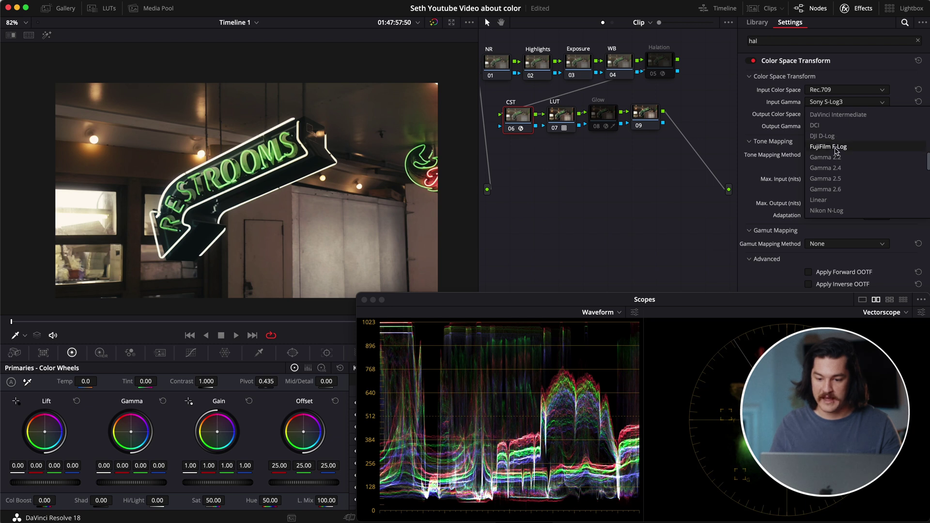
pyautogui.click(836, 147)
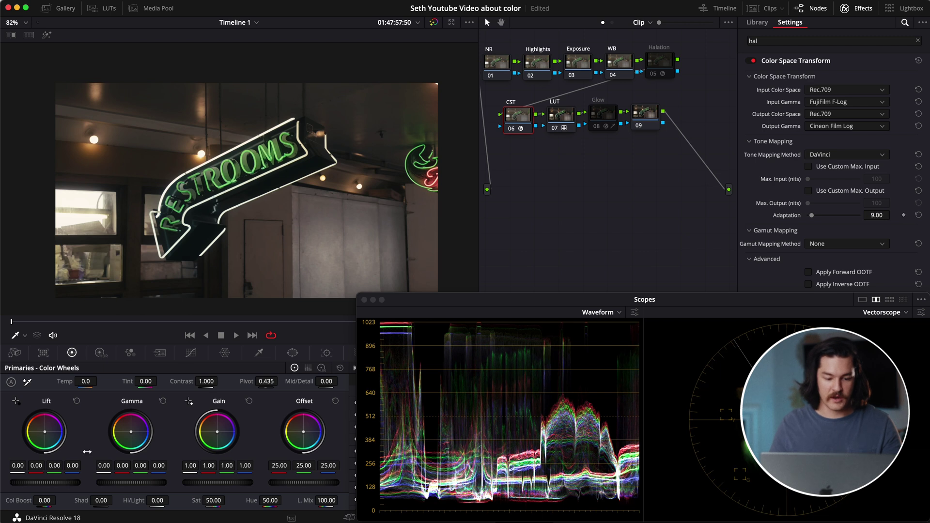
# Set the Exposure node's lift to -0.02 and gamma to 0.06, and balance the WB node's offset to 23.69, 24.94, 21.74.
pyautogui.click(579, 69)
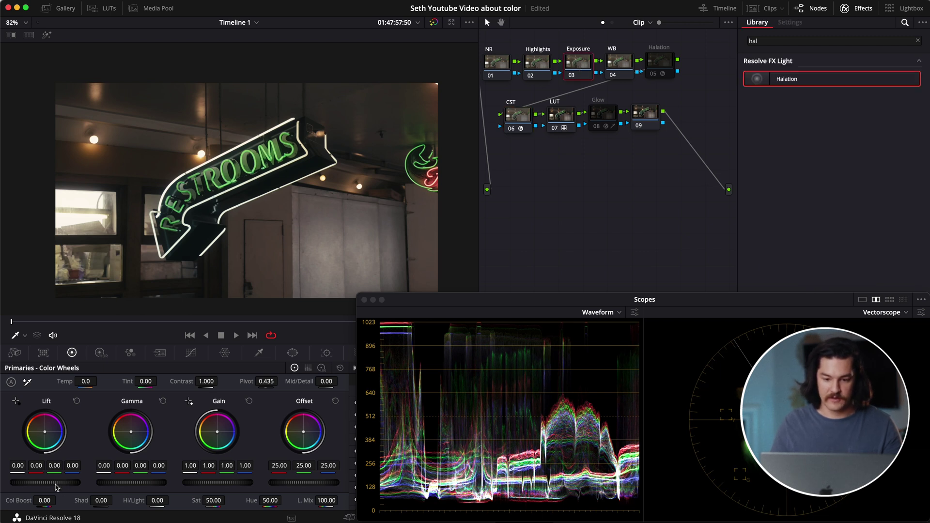
pyautogui.moveTo(53, 482); pyautogui.dragTo(66, 486)
pyautogui.moveTo(132, 483); pyautogui.dragTo(159, 487)
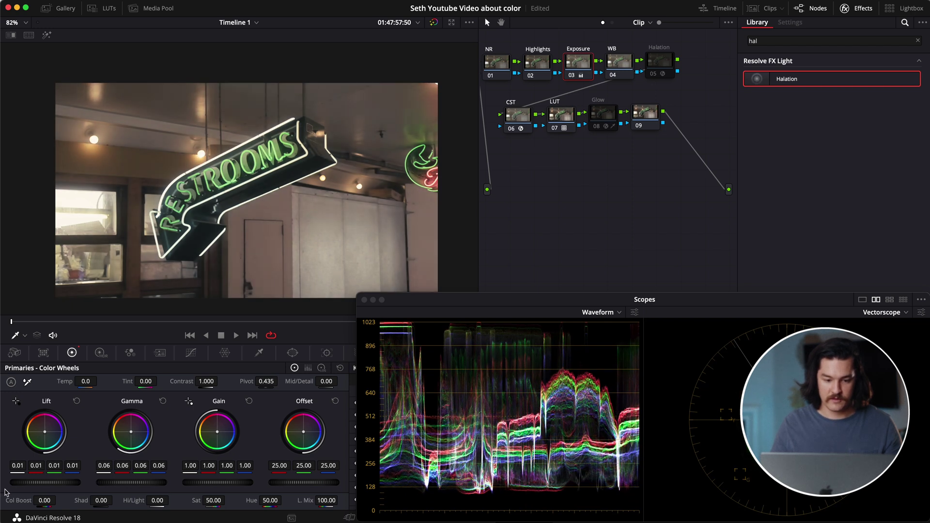
pyautogui.moveTo(54, 483); pyautogui.dragTo(50, 484)
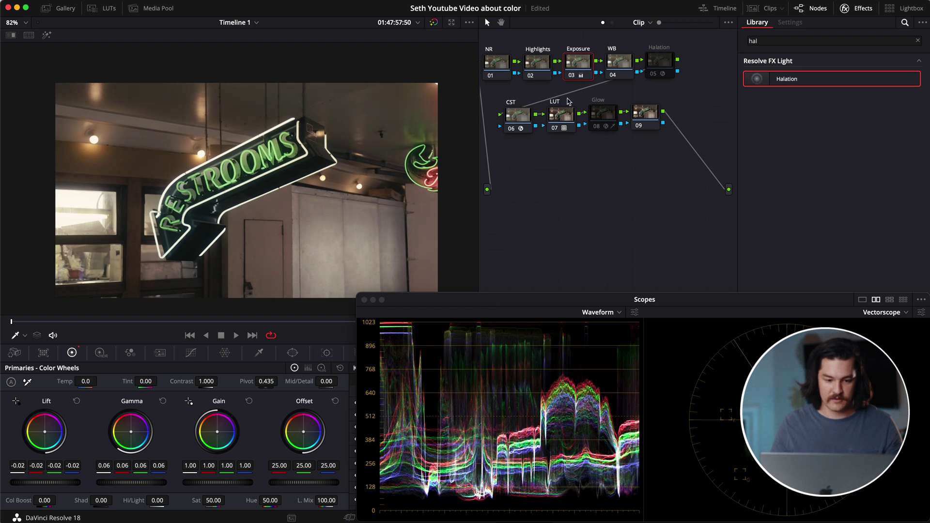
pyautogui.click(624, 66)
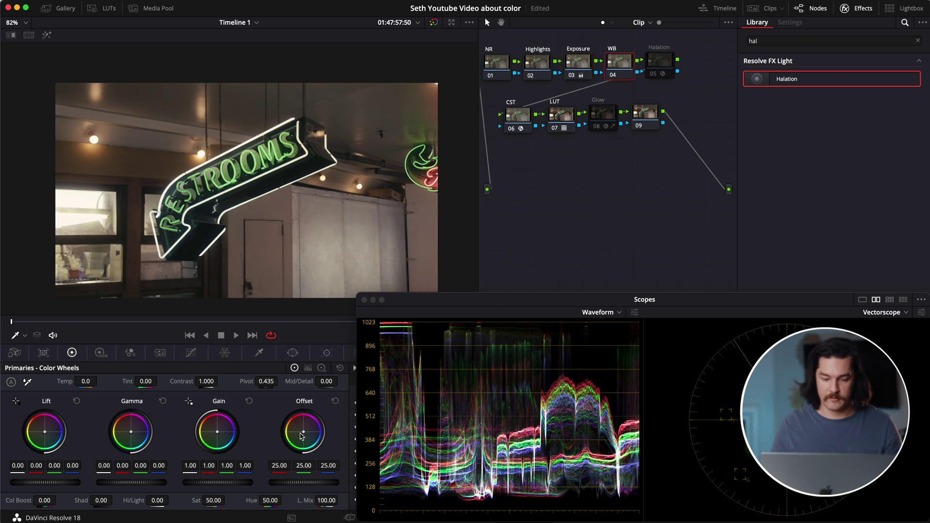
pyautogui.moveTo(303, 432); pyautogui.dragTo(304, 435)
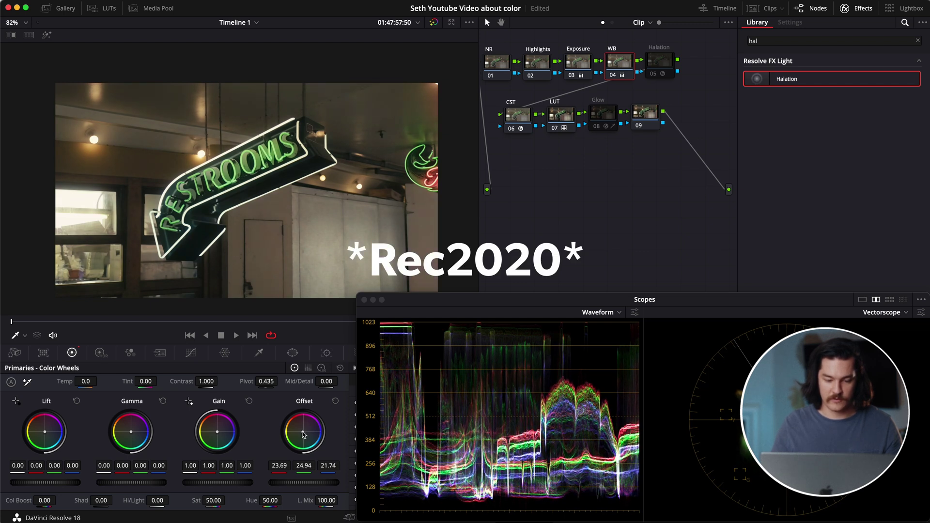
# Re-enable the Halation and Glow nodes, set Halation's film saturation level to 2.90, and scrub through the clip.
pyautogui.click(653, 74)
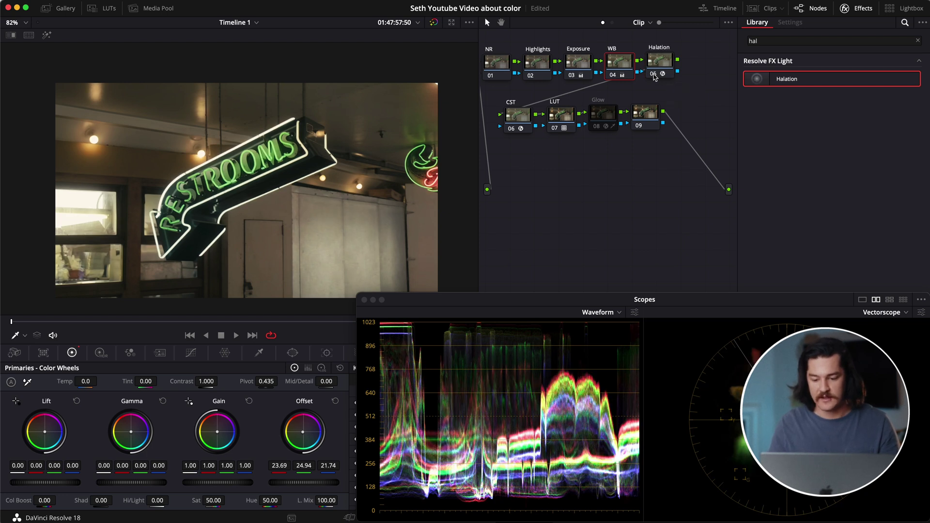
pyautogui.click(653, 75)
pyautogui.click(653, 75)
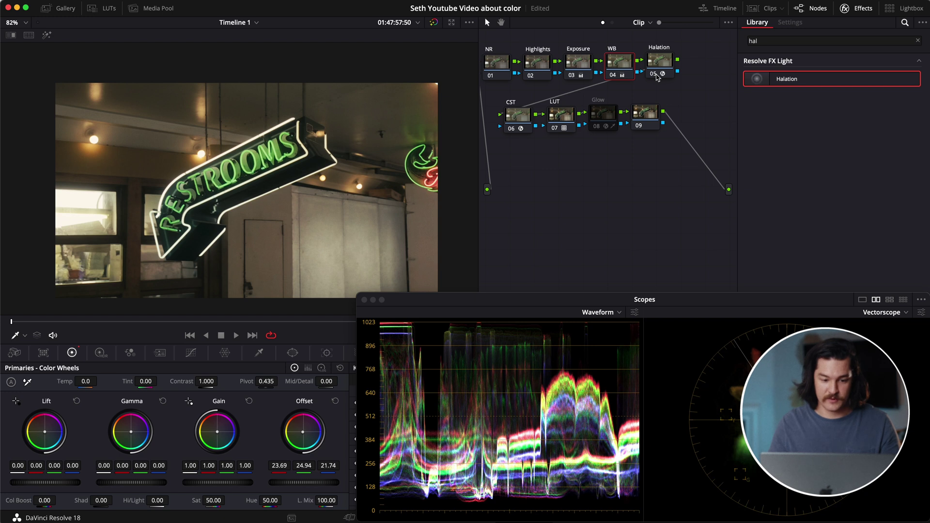
pyautogui.click(667, 65)
pyautogui.moveTo(816, 127); pyautogui.dragTo(818, 129)
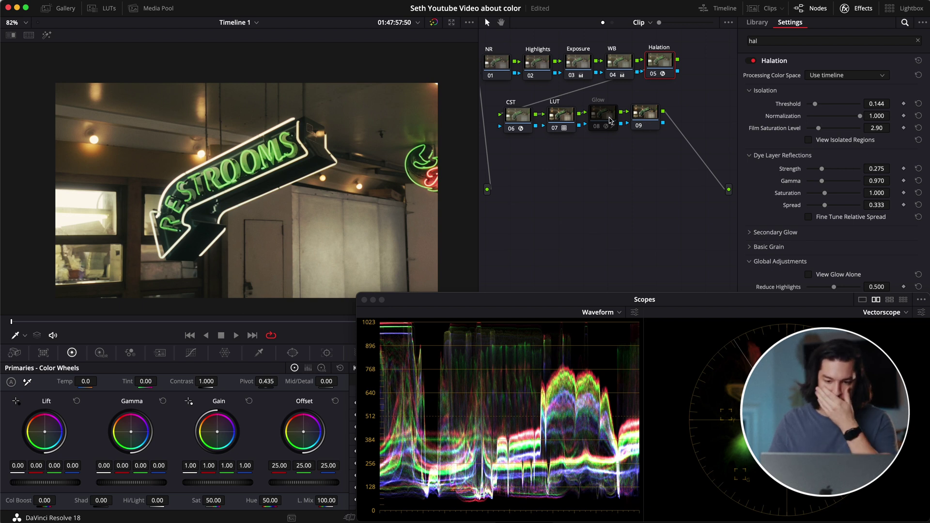
pyautogui.click(610, 121)
pyautogui.click(596, 126)
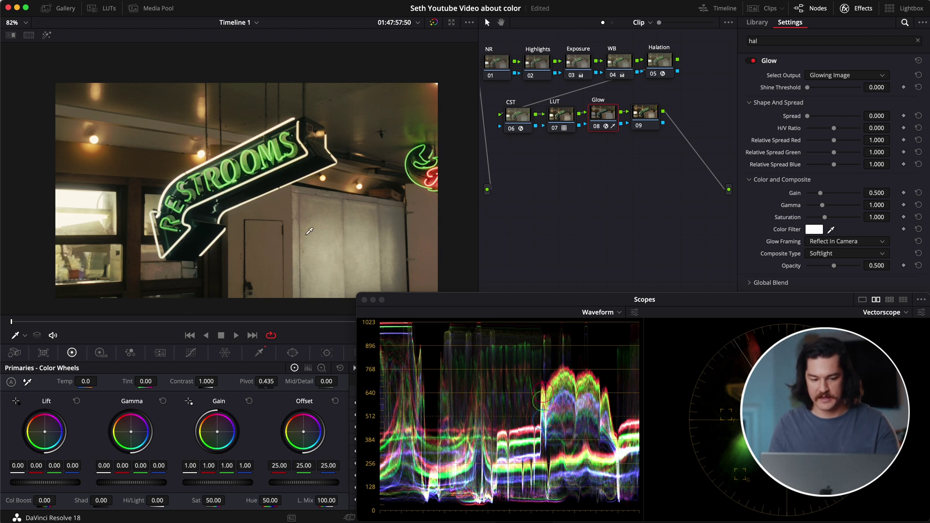
pyautogui.moveTo(115, 322); pyautogui.dragTo(337, 314)
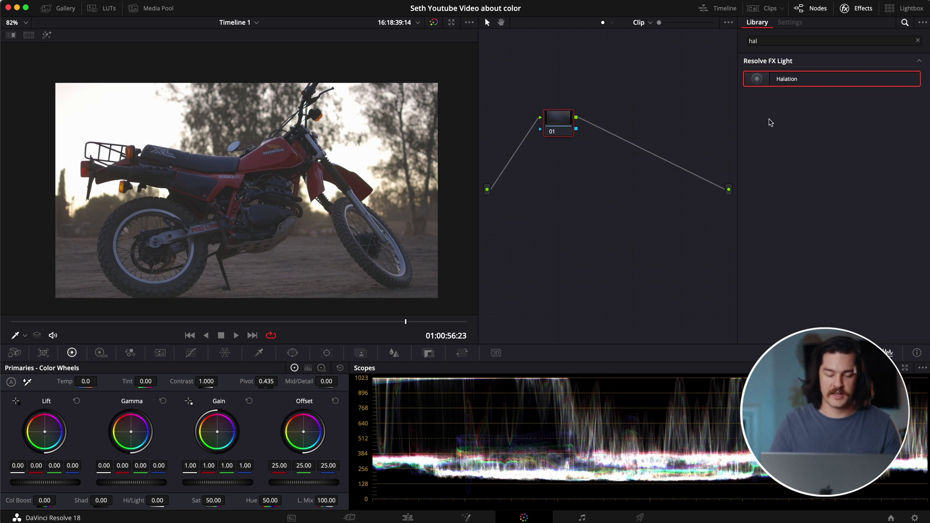
# Play back a short stretch of the ungraded motorcycle clip to review the footage.
pyautogui.click(816, 39)
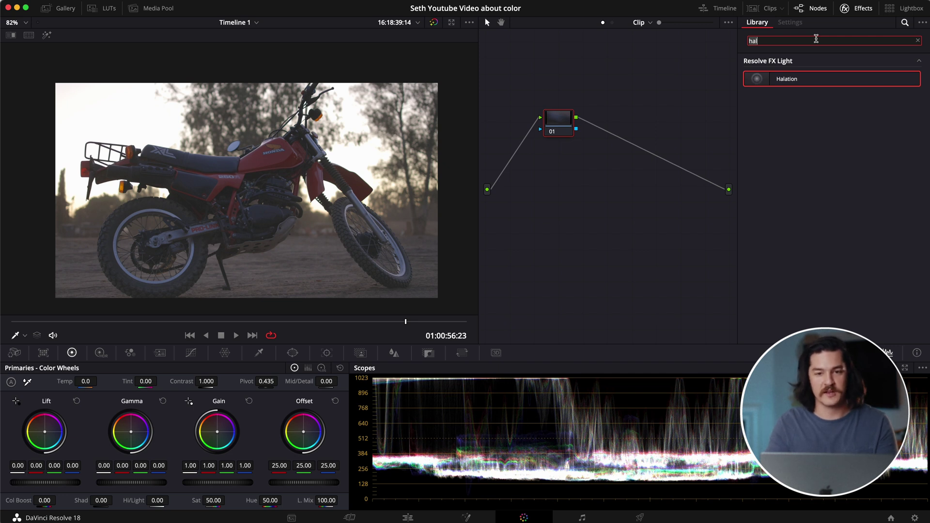
pyautogui.click(393, 321)
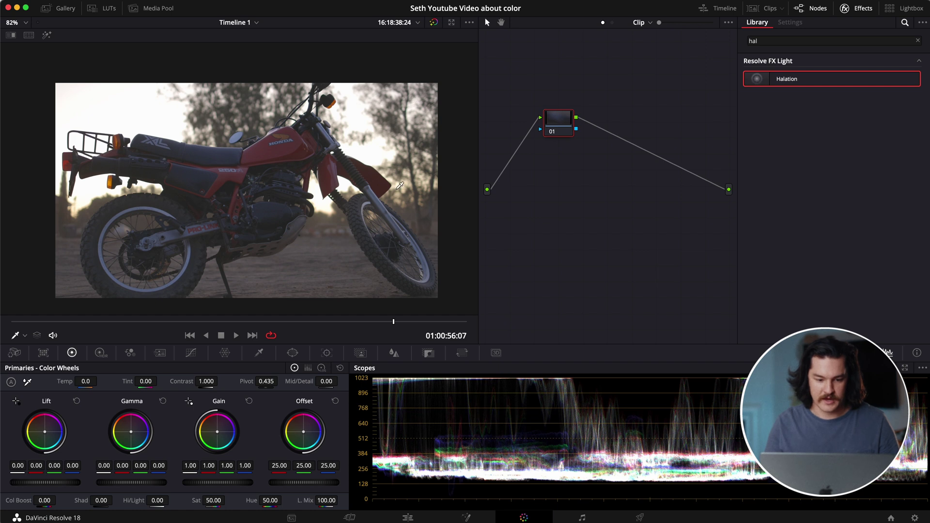
pyautogui.press('space')
pyautogui.press('space')
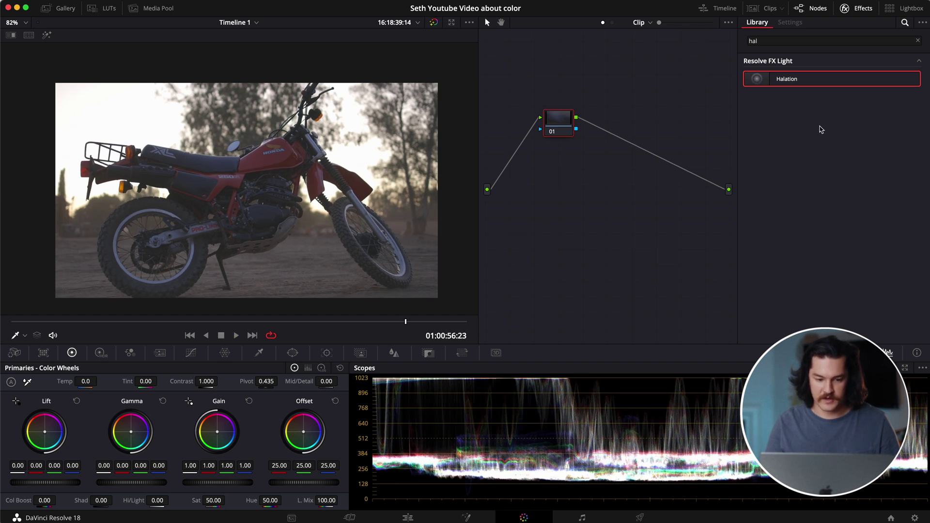
pyautogui.click(816, 38)
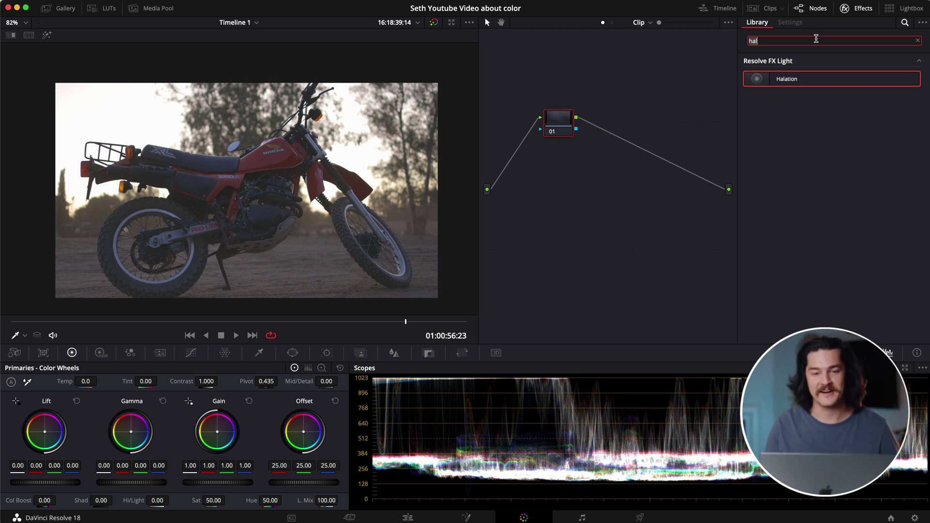
# Apply the grade of the skate PowerGrade still to the motorcycle clip and hide the gallery.
pyautogui.click(103, 8)
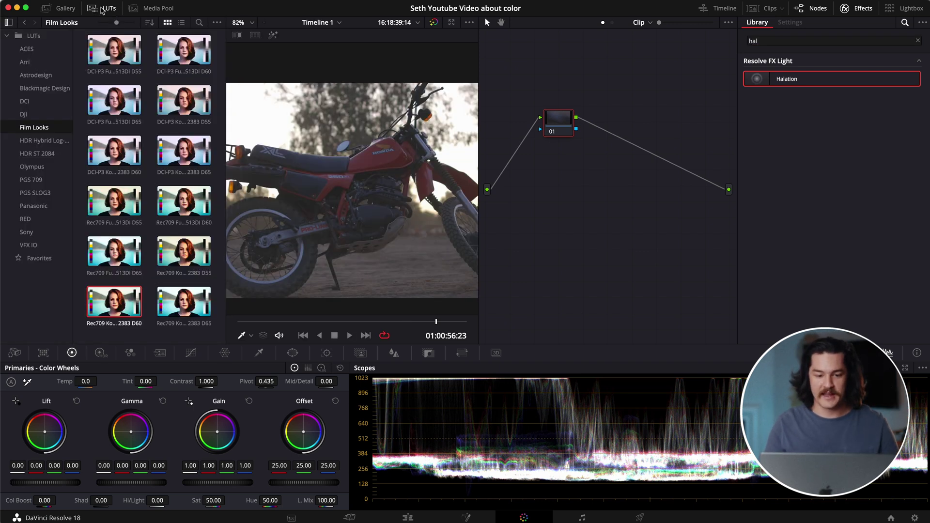
pyautogui.click(65, 9)
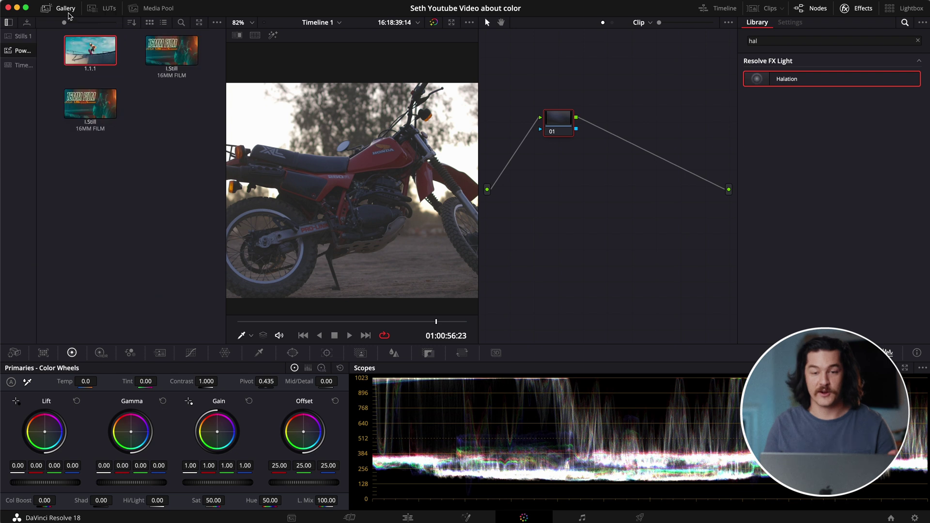
pyautogui.rightClick(105, 55)
pyautogui.click(141, 86)
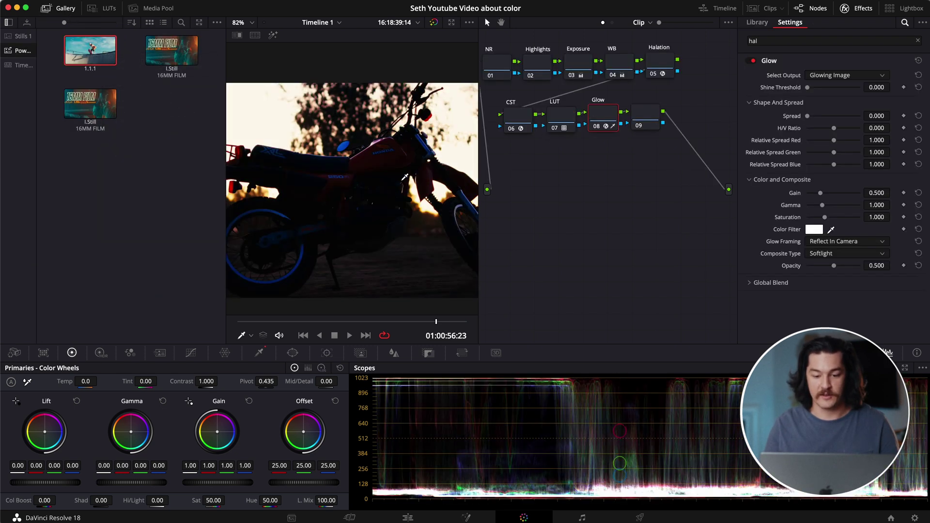
pyautogui.click(69, 8)
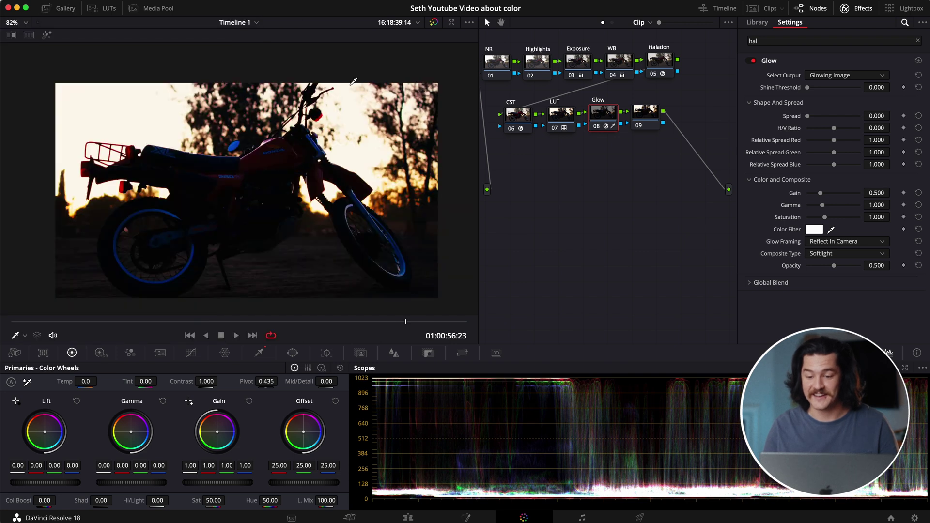
# Disable the Glow node, the unlabelled last node, the WB node and the Halation node.
pyautogui.moveTo(667, 160); pyautogui.dragTo(593, 111)
pyautogui.hotkey('ctrl', 'd')
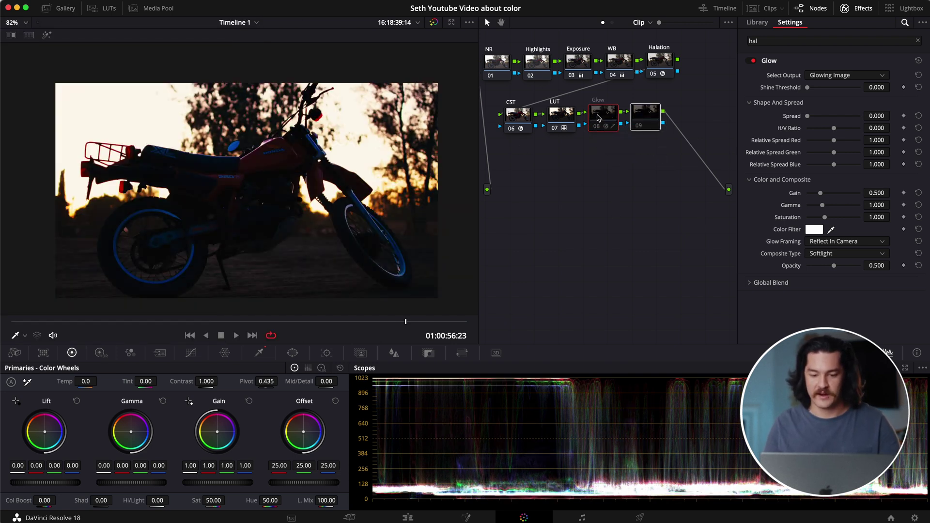
pyautogui.click(631, 70)
pyautogui.hotkey('ctrl', 'd')
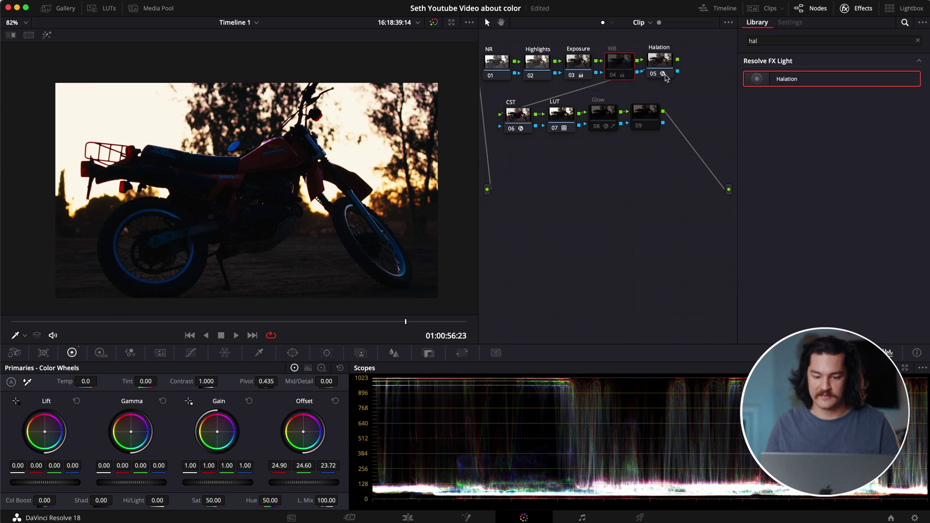
pyautogui.click(662, 77)
pyautogui.hotkey('ctrl', 'd')
# Reset the grades of the WB and Exposure nodes.
pyautogui.rightClick(614, 72)
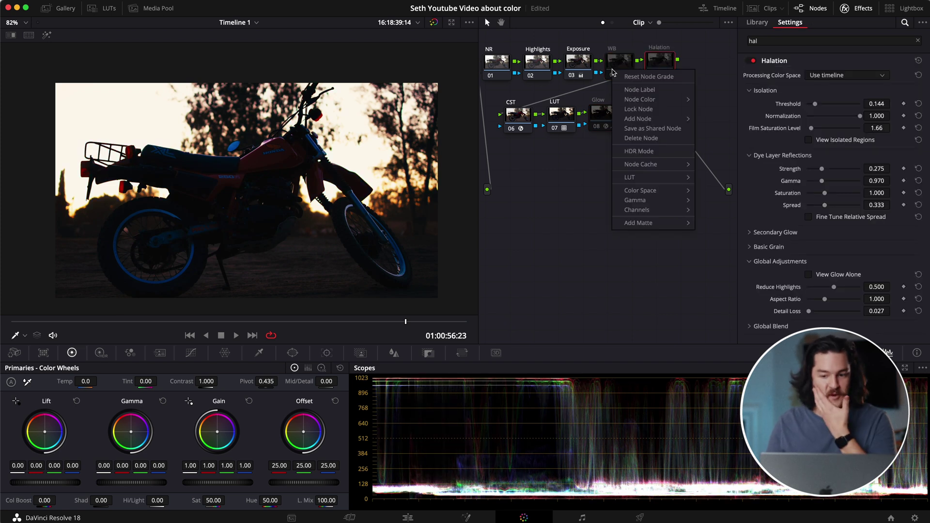
pyautogui.click(637, 76)
pyautogui.rightClick(581, 70)
pyautogui.click(606, 75)
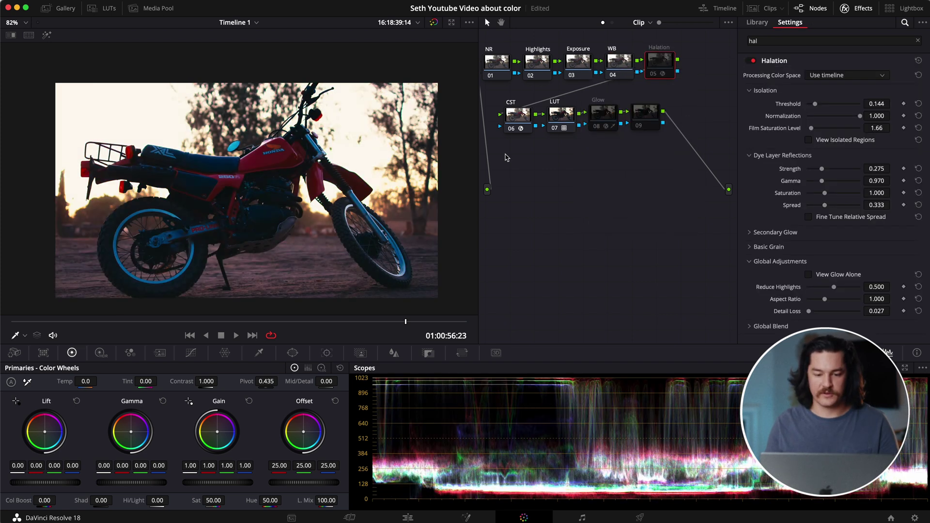
# Set the CST node's input color space to Canon Cinema Gamut.
pyautogui.click(517, 123)
pyautogui.click(862, 91)
pyautogui.scroll(5, 843, 146)
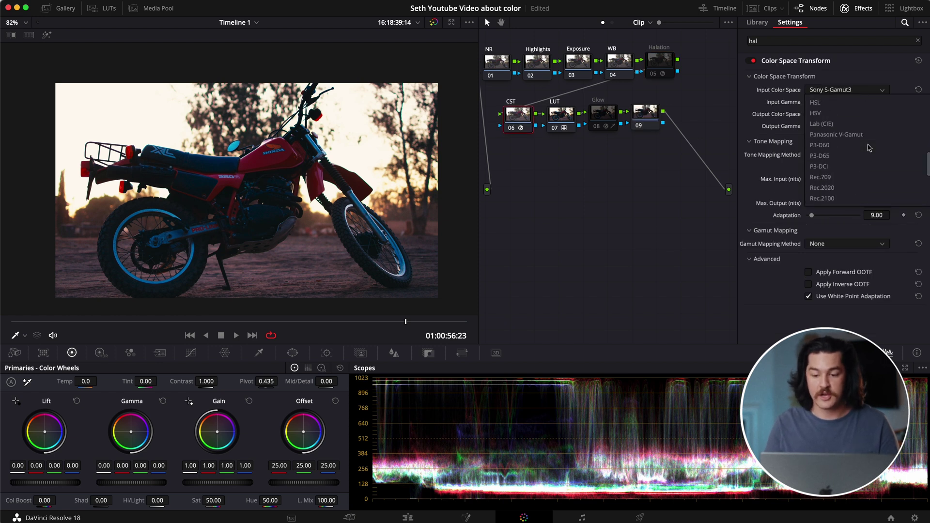
pyautogui.scroll(-1, 838, 184)
pyautogui.scroll(10, 843, 179)
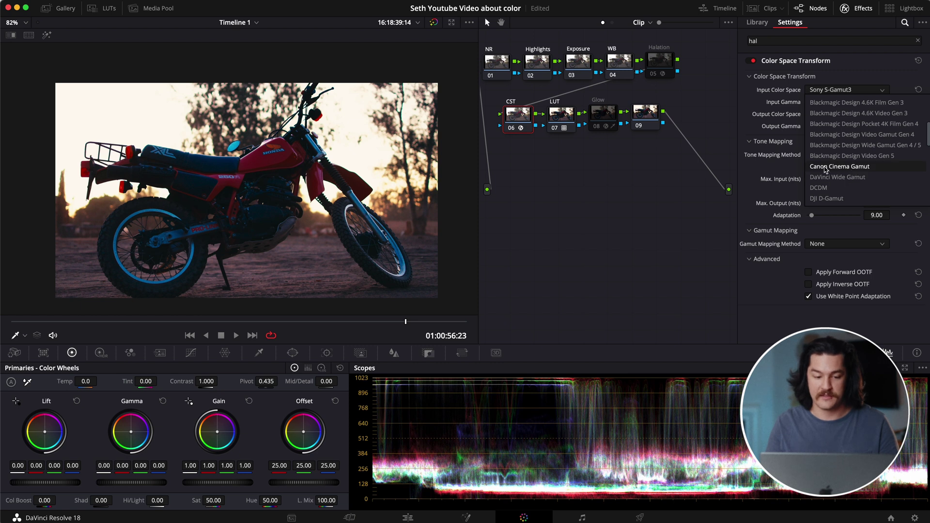
pyautogui.click(826, 168)
# Set the CST node's input gamma to Canon Log 3.
pyautogui.click(831, 103)
pyautogui.scroll(-5, 836, 186)
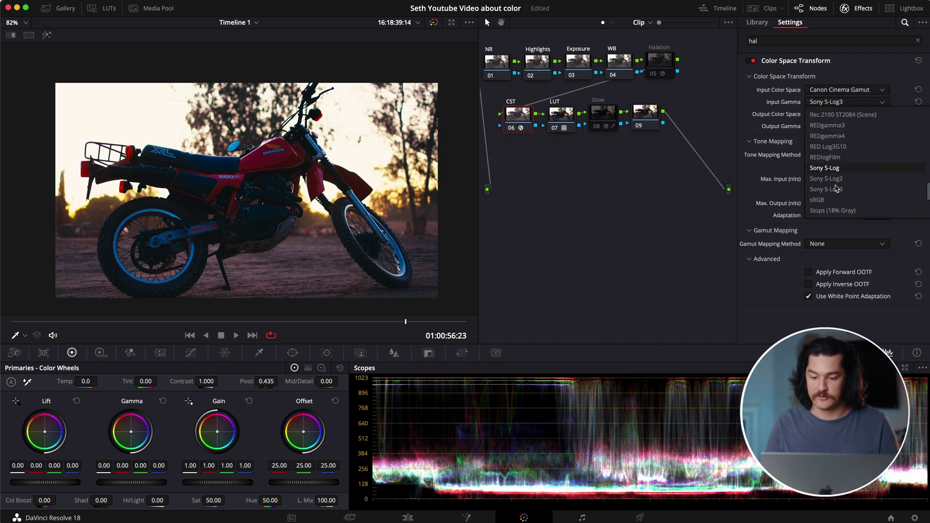
pyautogui.scroll(10, 837, 186)
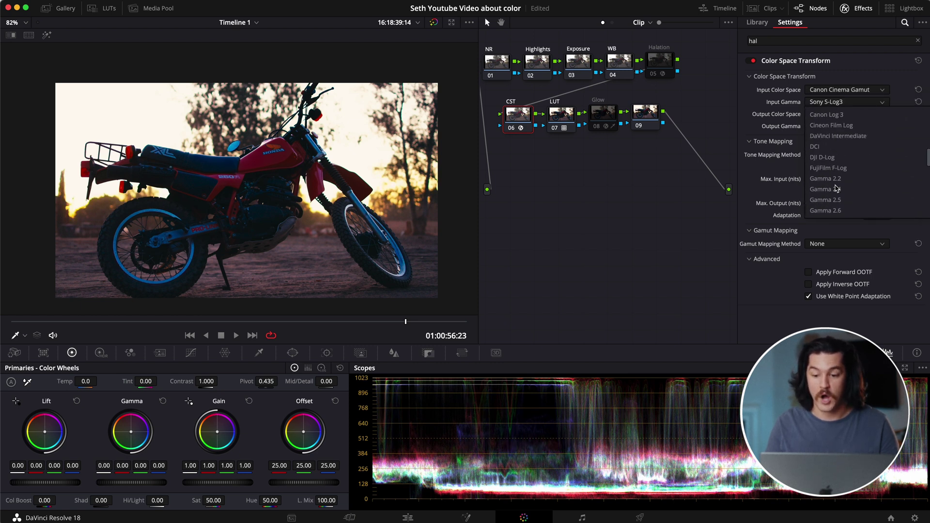
pyautogui.click(843, 179)
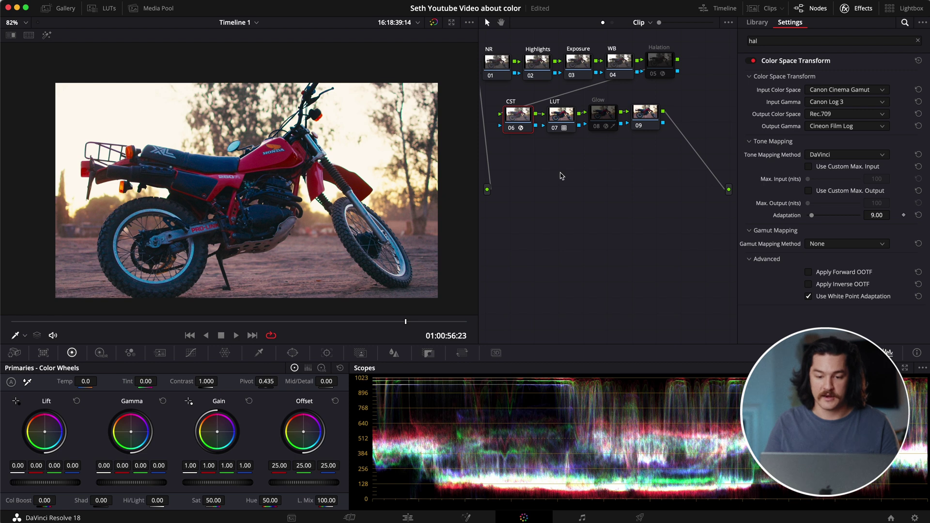
# Re-enable the Halation and Glow nodes, and show the waveform and vectorscope side by side in a floating scopes window.
pyautogui.click(653, 74)
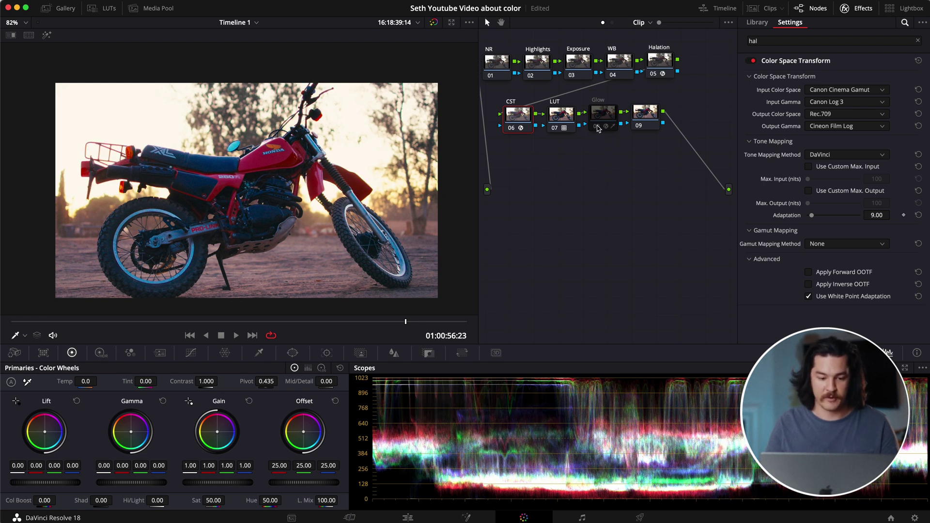
pyautogui.click(598, 128)
pyautogui.click(906, 367)
pyautogui.moveTo(731, 310); pyautogui.dragTo(729, 284)
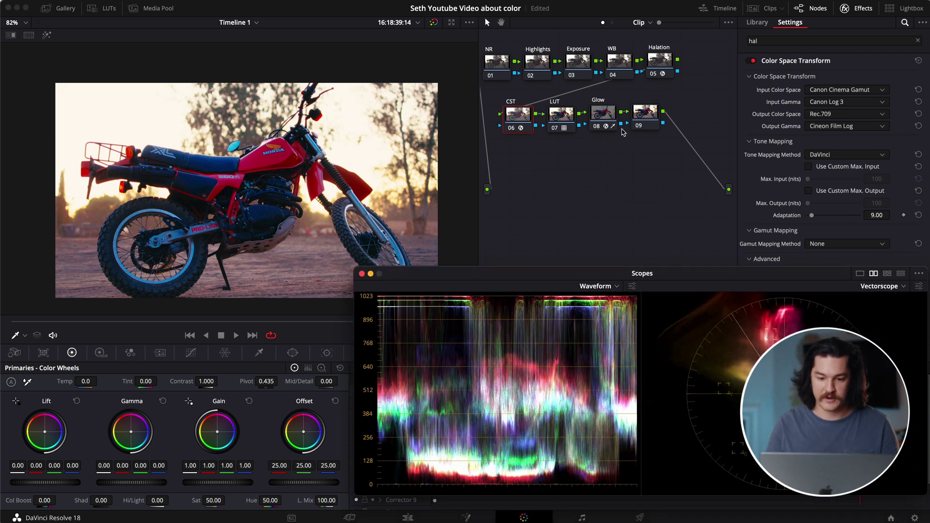
# Keep Canon Cinema Gamut on the CST node and compare Canon Log 3 with Canon Log as input gamma, ending on Canon Log.
pyautogui.click(580, 66)
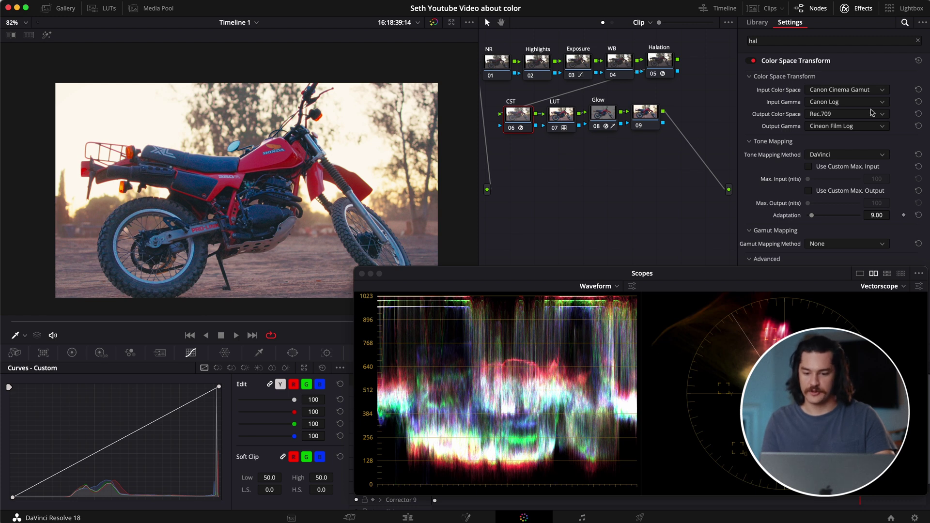
pyautogui.click(832, 90)
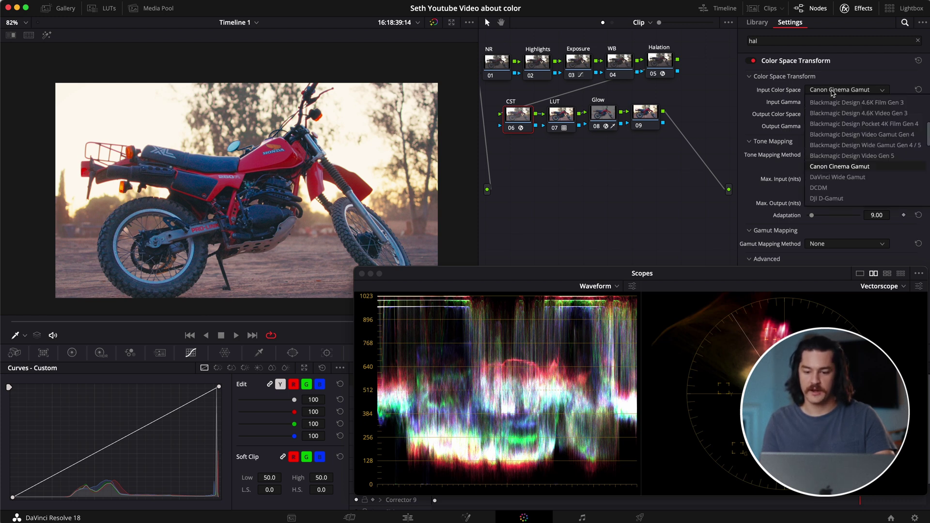
pyautogui.click(843, 169)
pyautogui.click(845, 102)
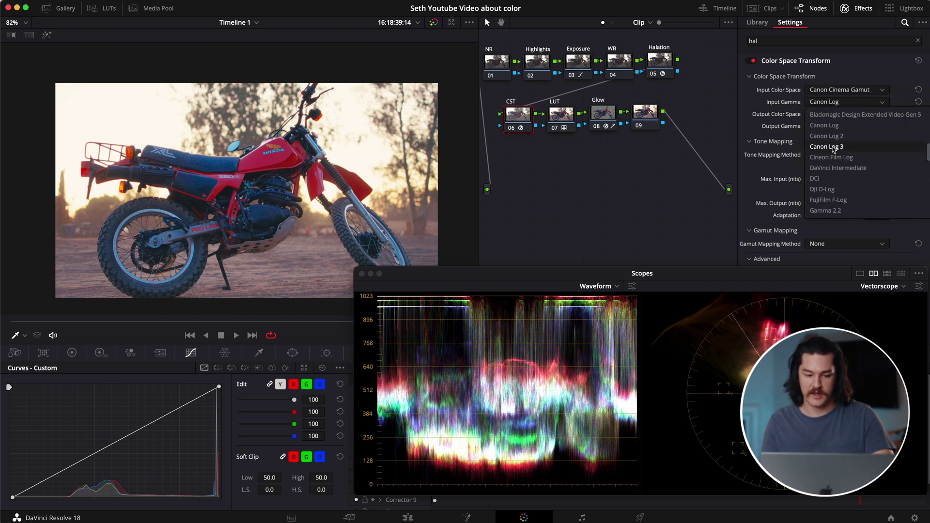
pyautogui.click(835, 147)
pyautogui.click(851, 104)
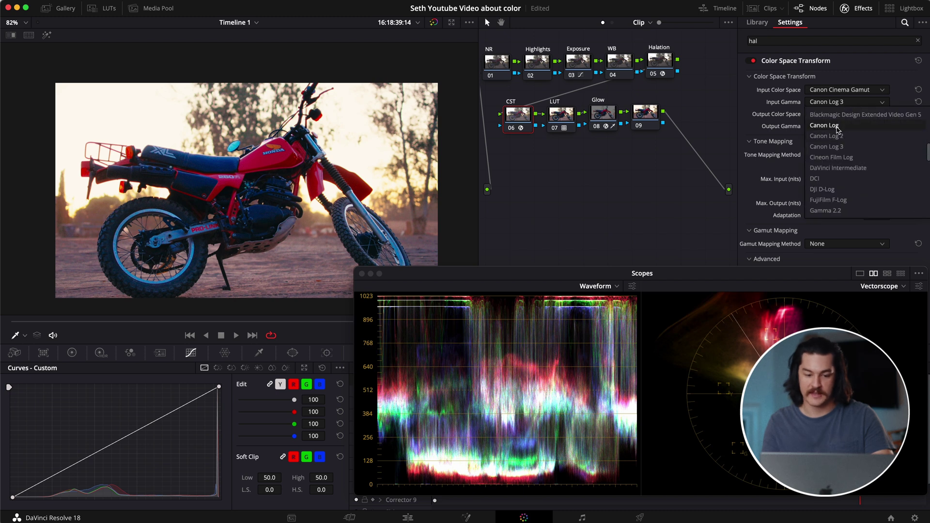
pyautogui.click(837, 127)
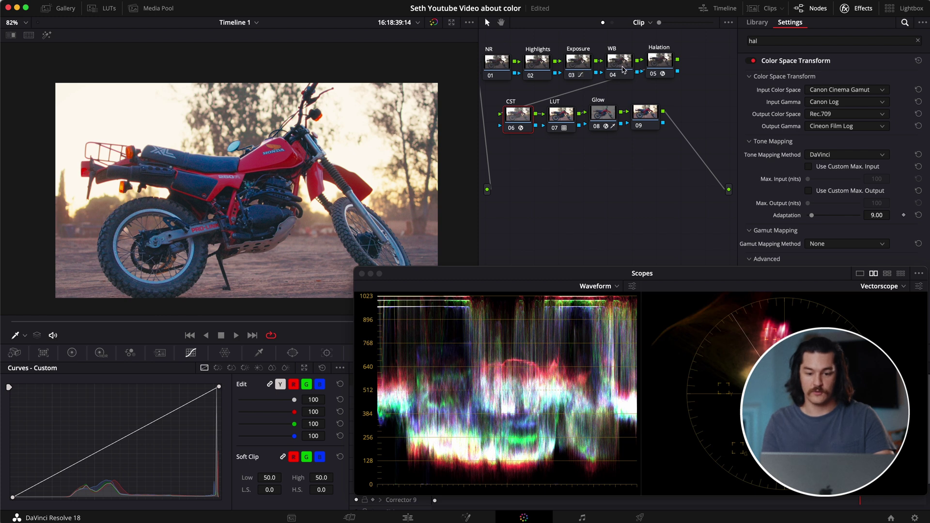
# Set the Exposure node's offset to 20.10, gamma to 0.02 and lift to -0.01.
pyautogui.click(577, 63)
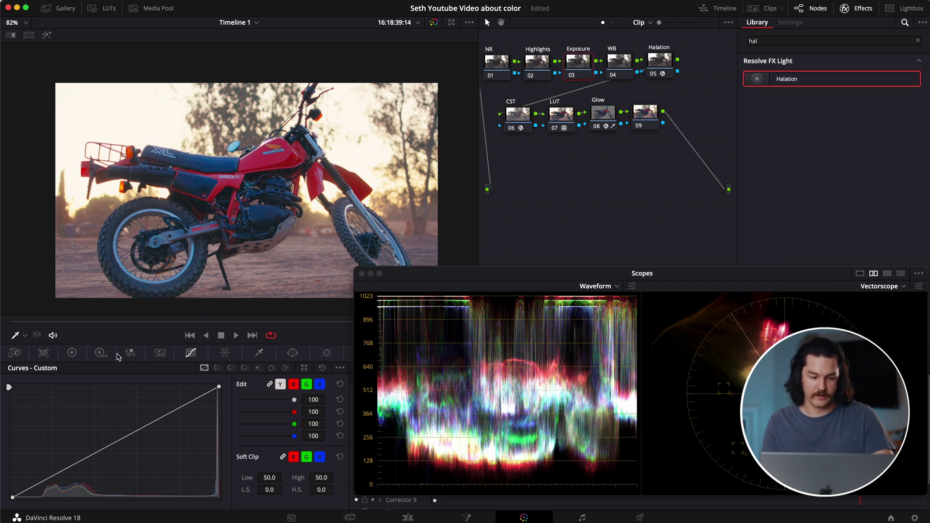
pyautogui.click(72, 352)
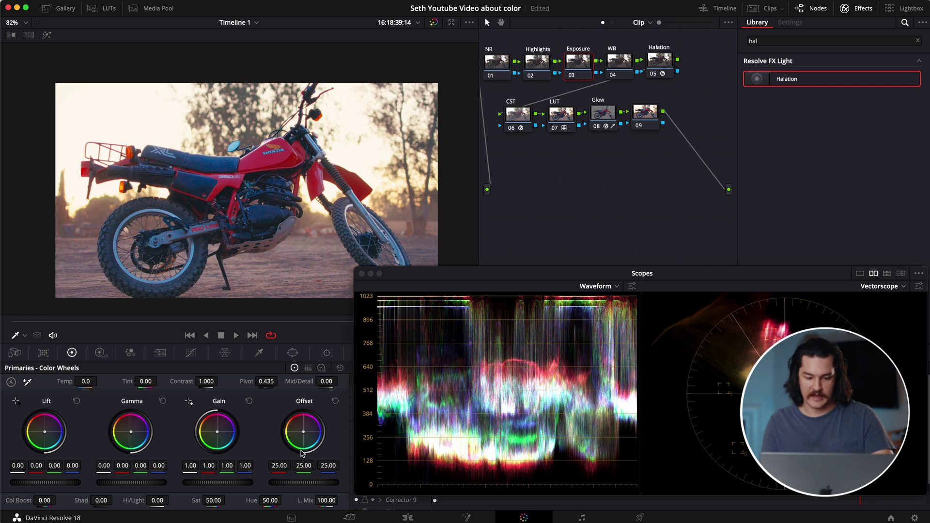
pyautogui.moveTo(320, 486); pyautogui.dragTo(280, 486)
pyautogui.moveTo(148, 486); pyautogui.dragTo(158, 485)
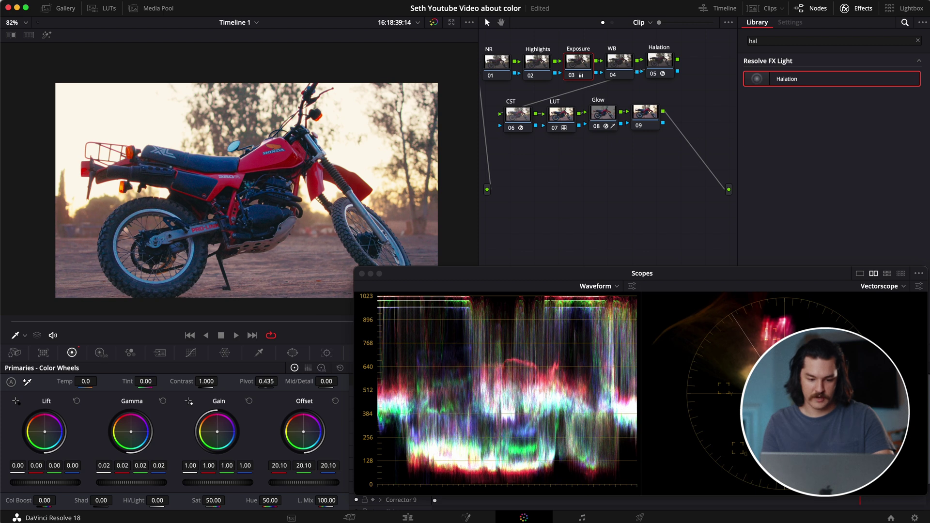
pyautogui.moveTo(48, 482); pyautogui.dragTo(43, 482)
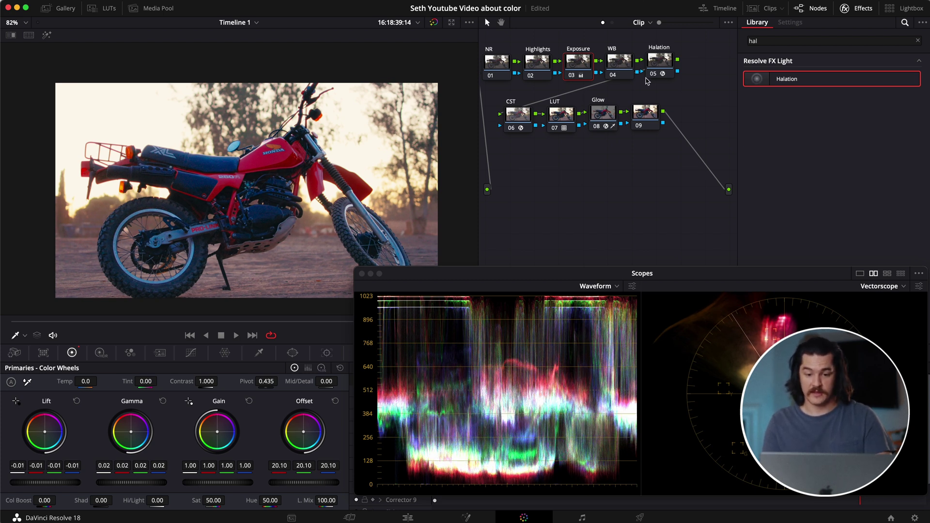
# Toggle the Halation and Glow nodes off and back on to compare their effect on the motorcycle clip.
pyautogui.click(653, 73)
pyautogui.click(653, 74)
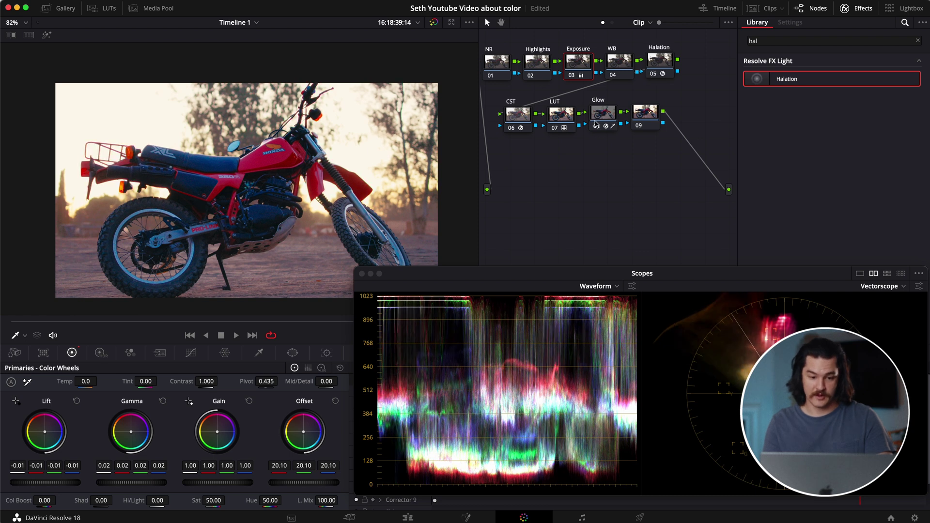
pyautogui.click(596, 127)
pyautogui.click(596, 127)
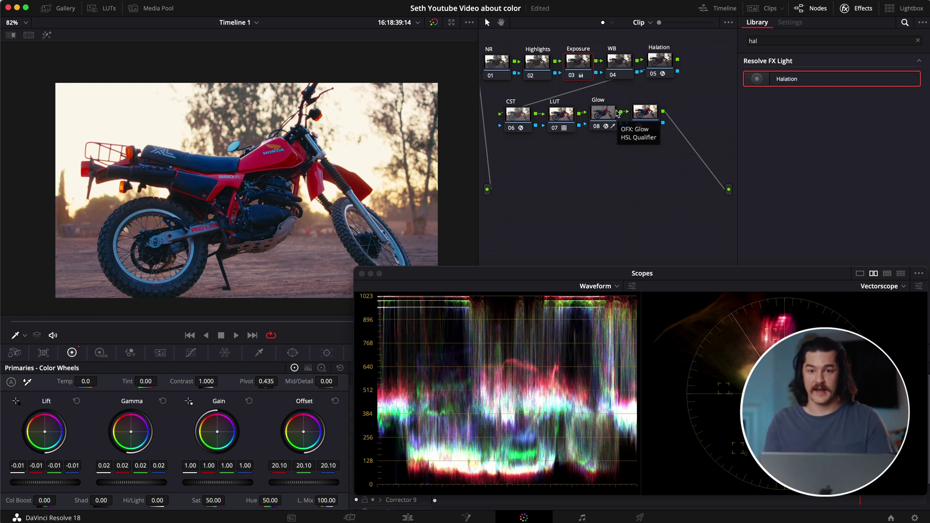
# Reset the Exposure node's grade and disable the Halation and Glow nodes.
pyautogui.rightClick(578, 73)
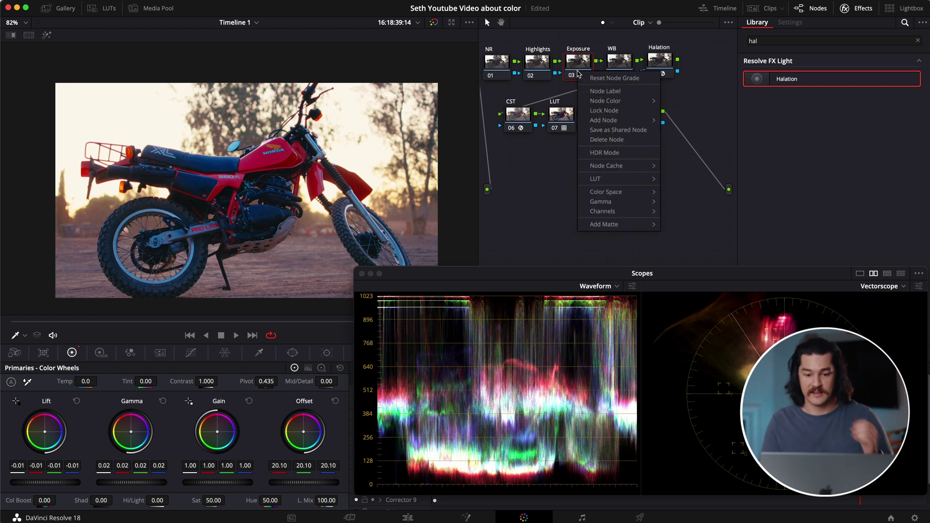
pyautogui.click(623, 79)
pyautogui.rightClick(669, 71)
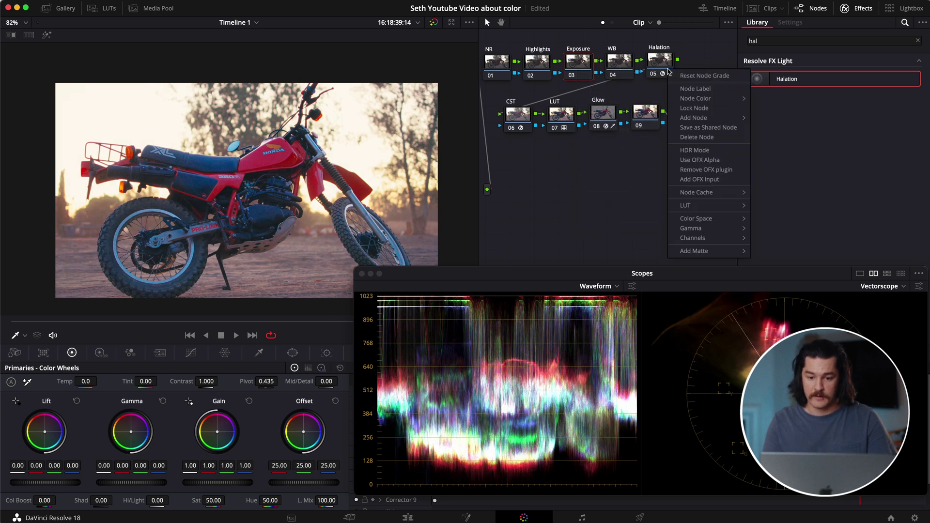
pyautogui.click(685, 77)
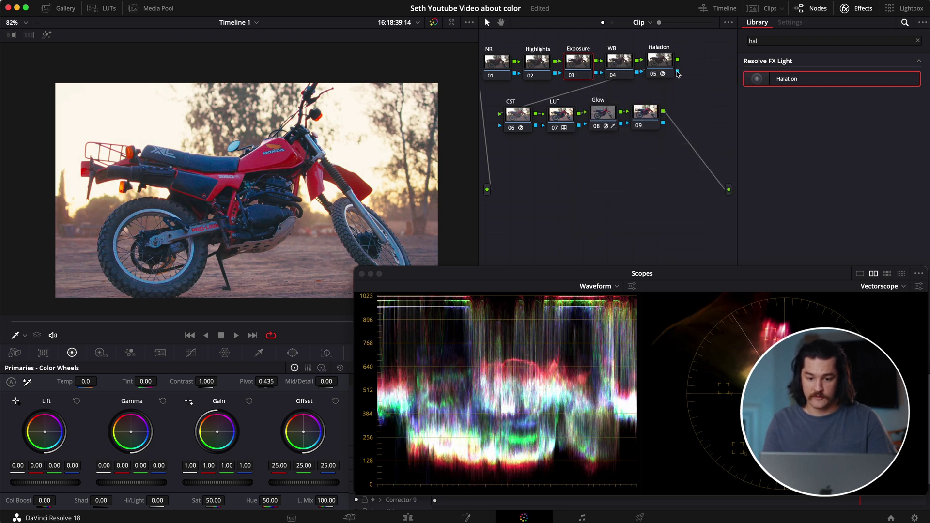
pyautogui.click(654, 74)
pyautogui.click(597, 127)
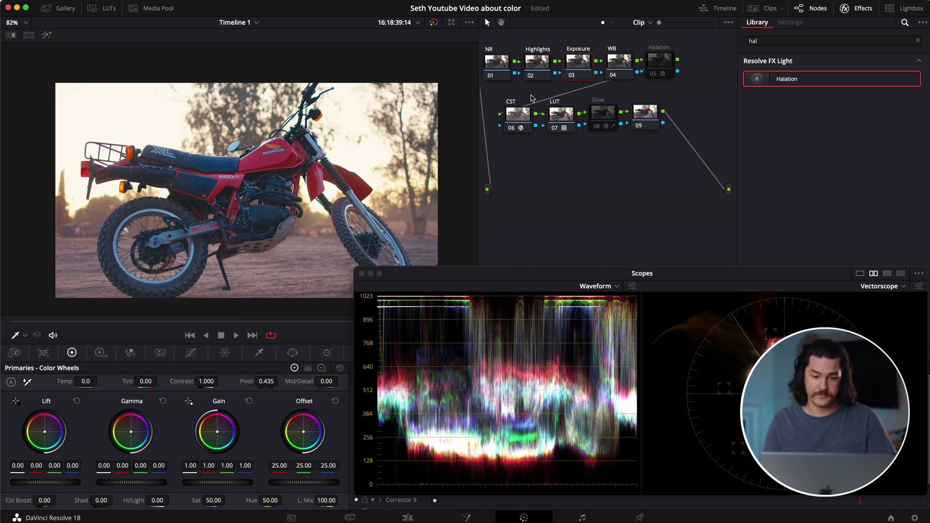
# Reset the CST node's input gamma and input color space to Use timeline.
pyautogui.click(518, 116)
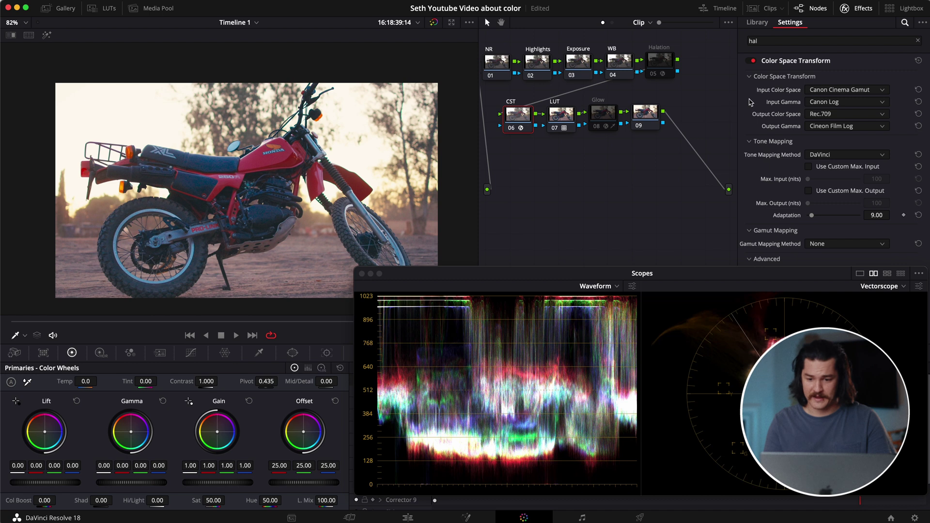
pyautogui.click(918, 102)
pyautogui.click(918, 90)
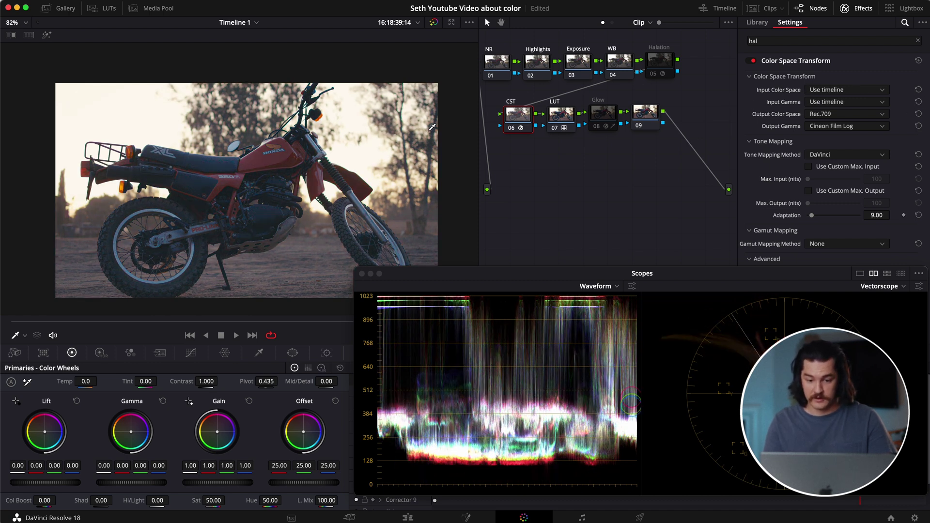
# Delete the unlabelled last node after the Glow node.
pyautogui.hscroll(-2, 591, 162)
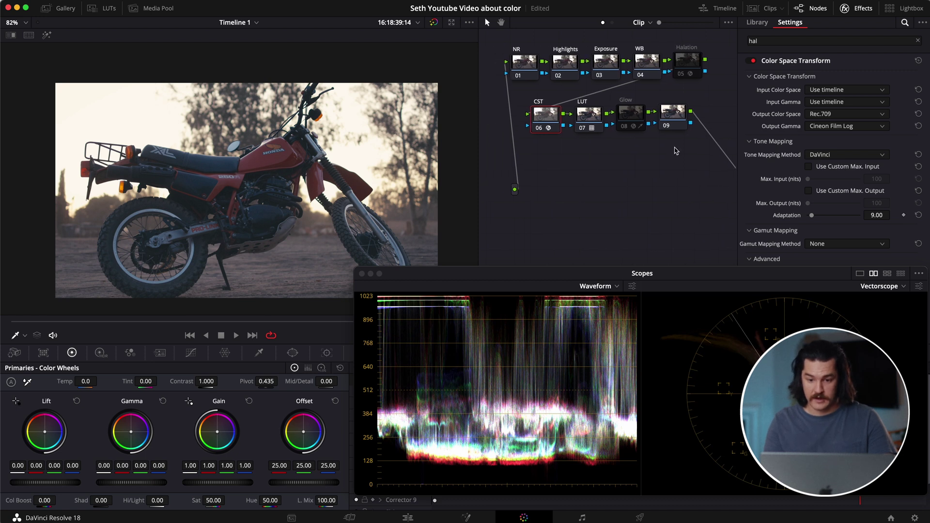
pyautogui.click(679, 123)
pyautogui.press('Delete')
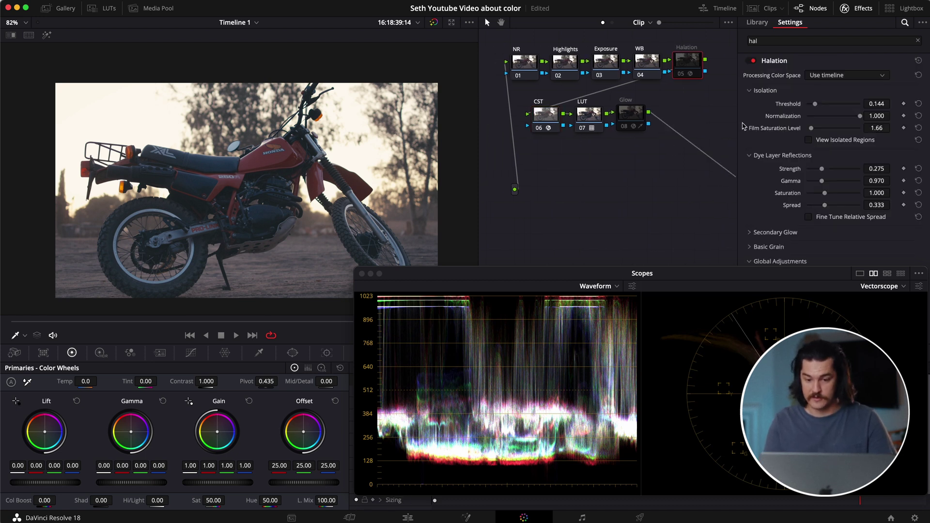
# Grab a still of the current grade into the PowerGrade 1 album and label it Film Emulation.
pyautogui.hotkey('ctrl', 'shift', 'g')
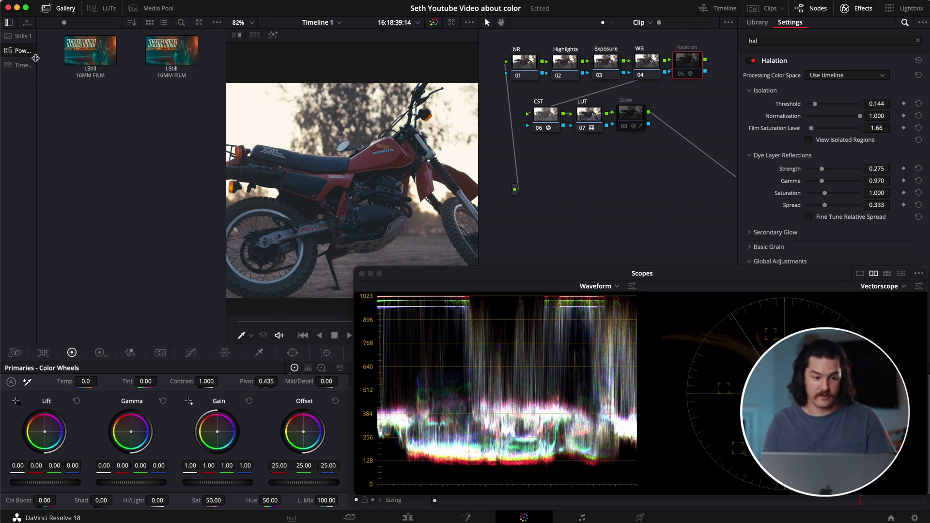
pyautogui.moveTo(34, 54)
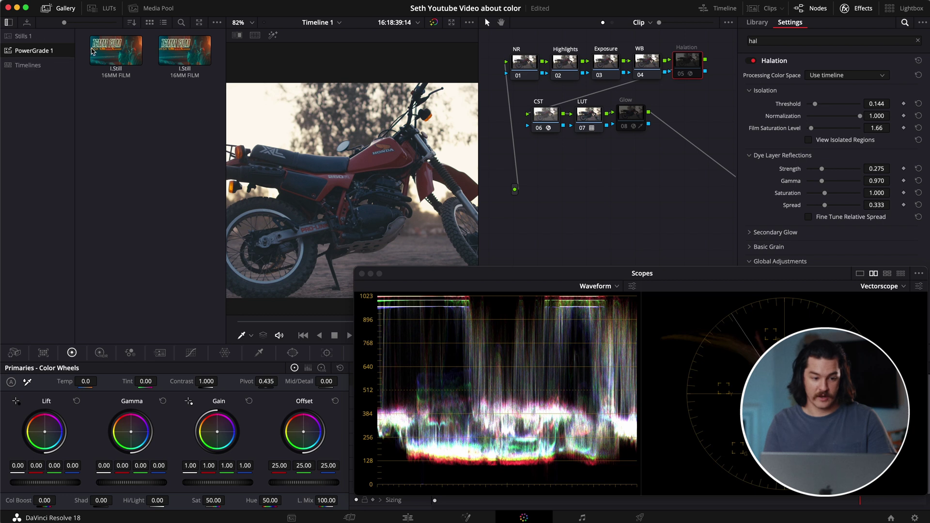
pyautogui.rightClick(406, 193)
pyautogui.click(425, 201)
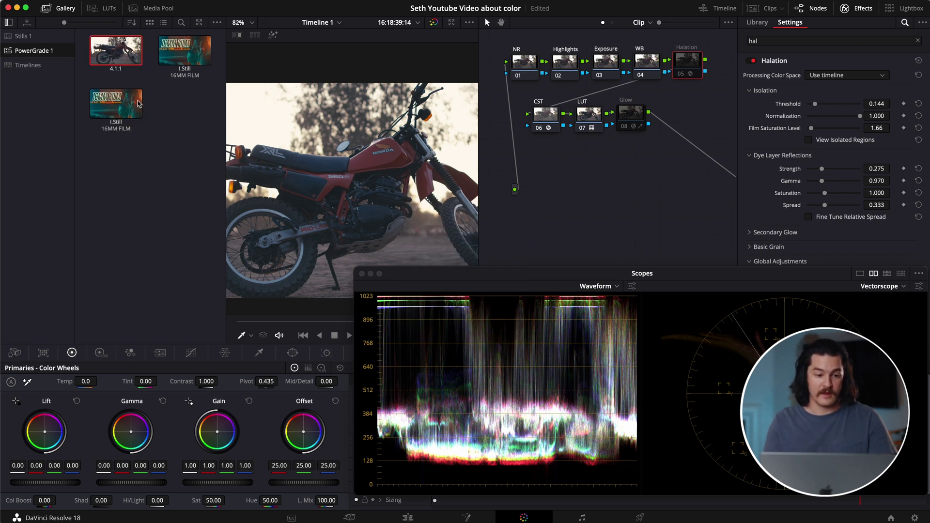
pyautogui.rightClick(127, 55)
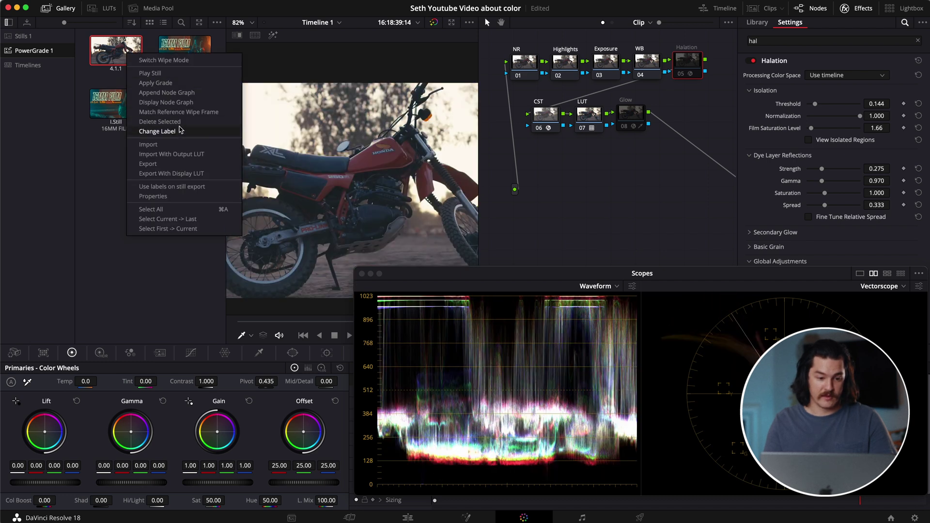
pyautogui.click(178, 132)
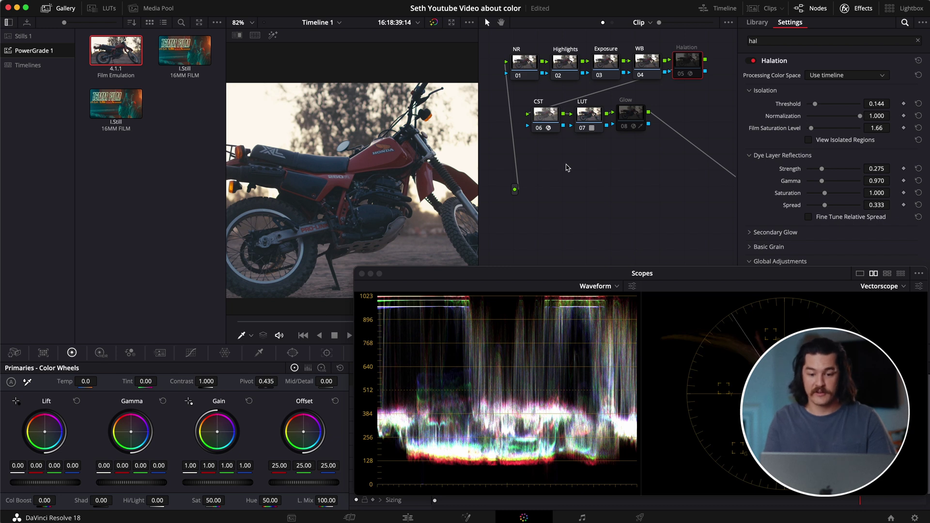
# Examine the CST node's Color Space Transform settings.
pyautogui.click(546, 119)
pyautogui.scroll(-2, 870, 84)
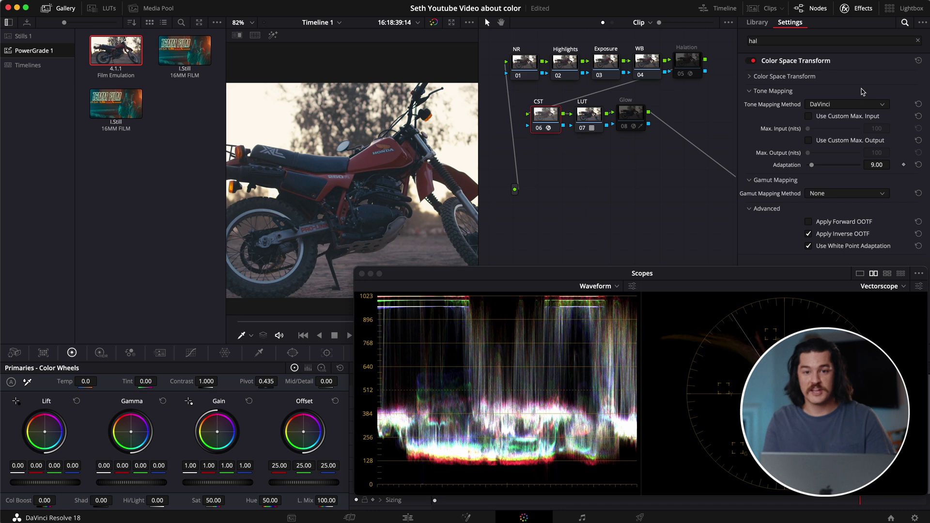